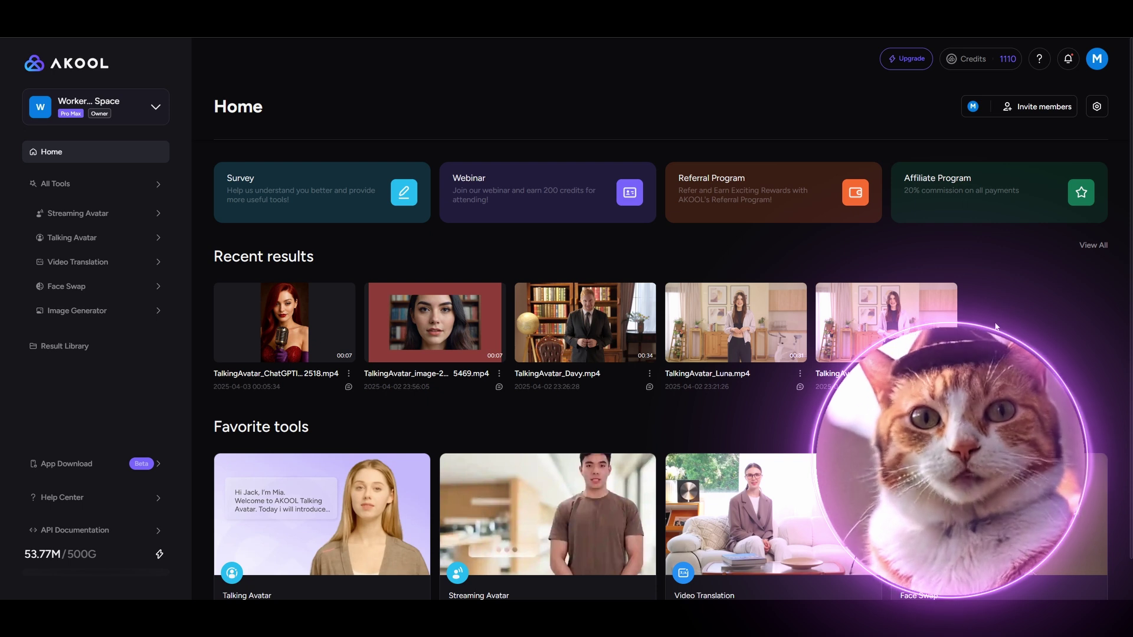
- Open Talking Avatar, choose the blonde woman avatar, and select the sample script text
click(133, 242)
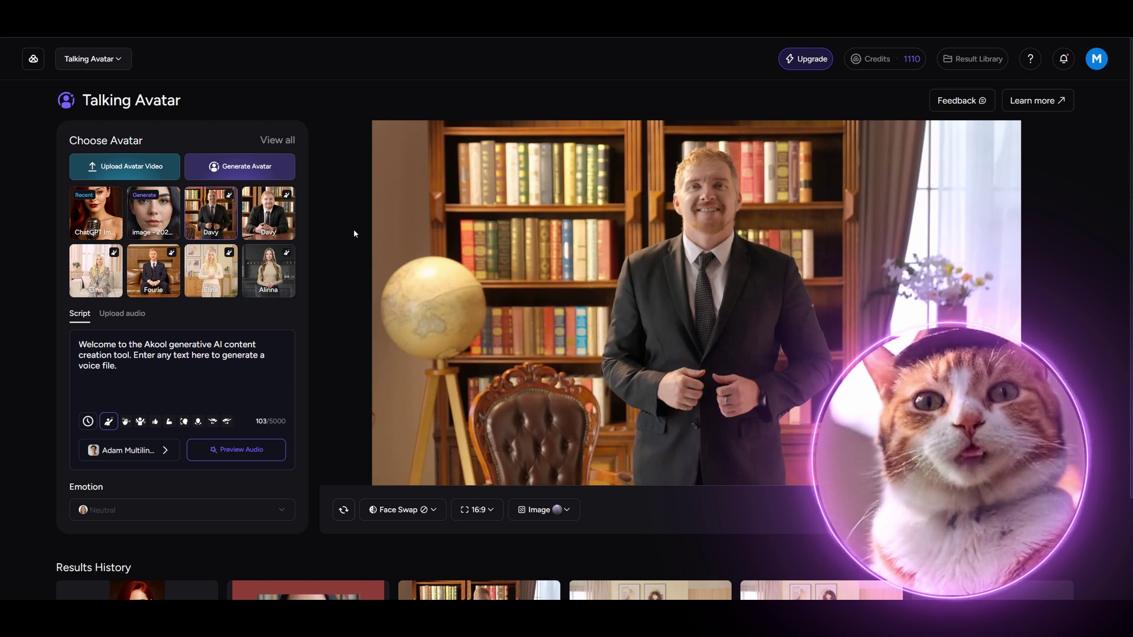
click(255, 288)
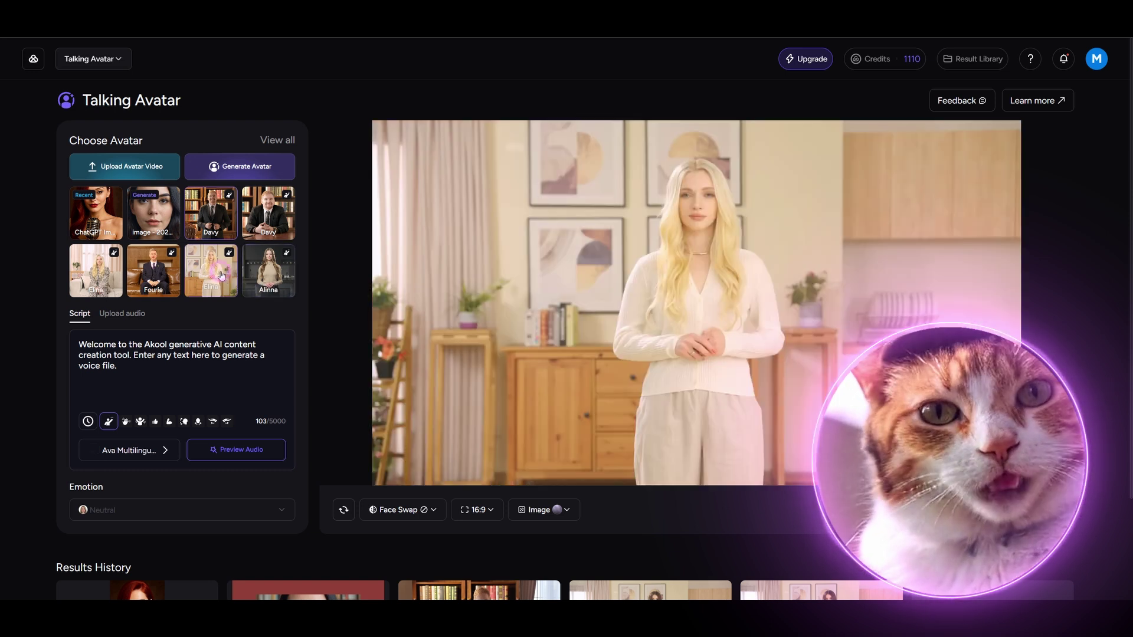
scroll(254, 287, down, 3)
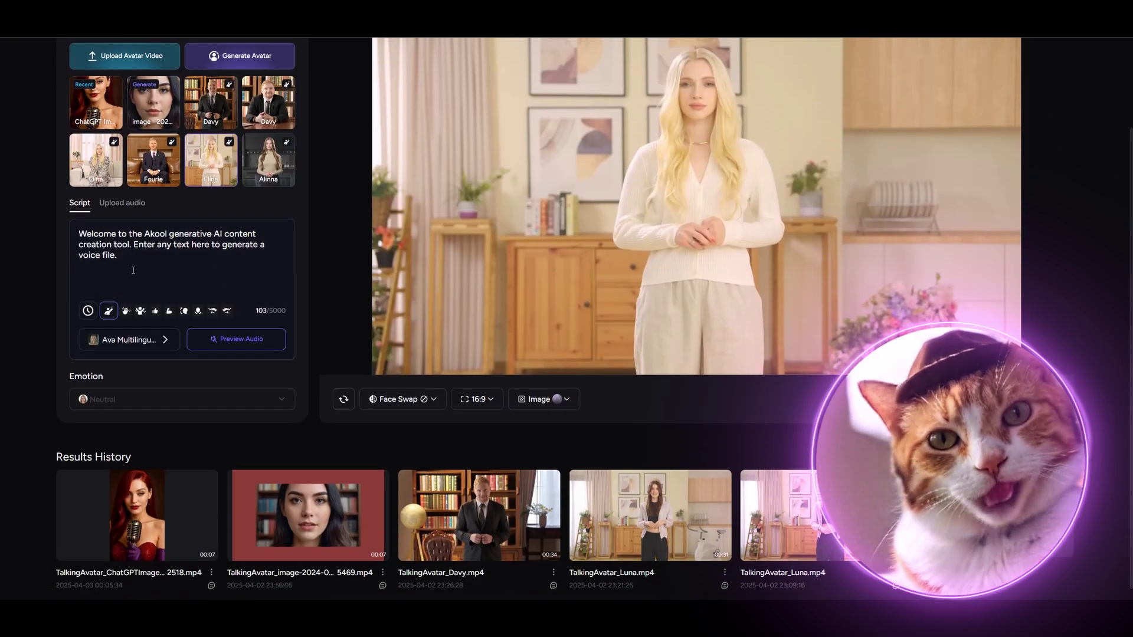
key(ctrl+a)
click(196, 282)
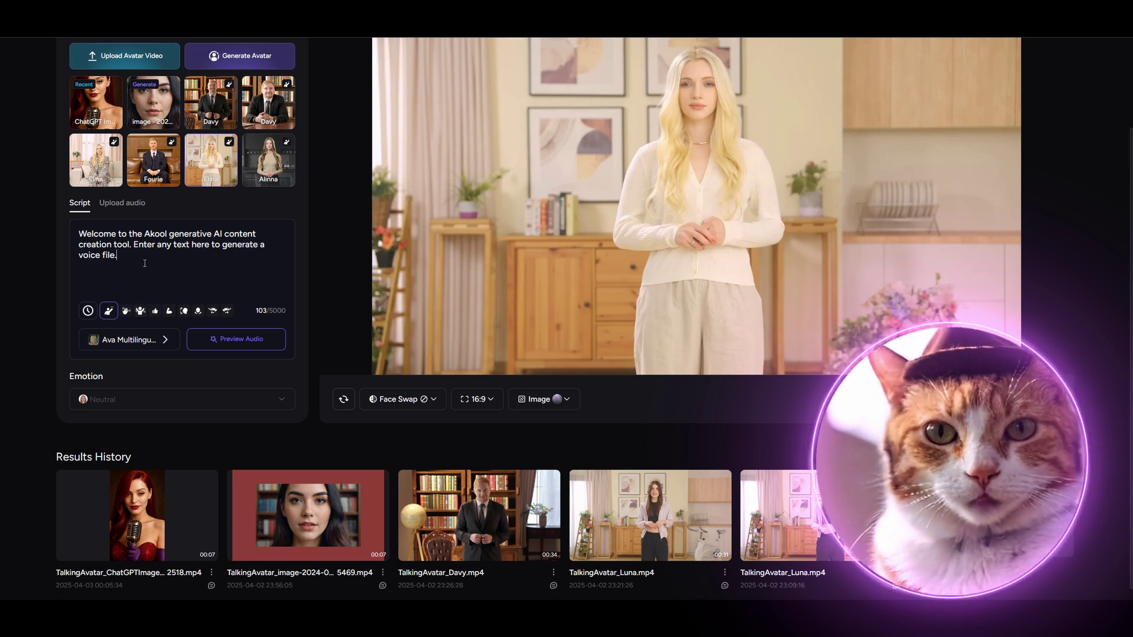
scroll(145, 263, up, 1)
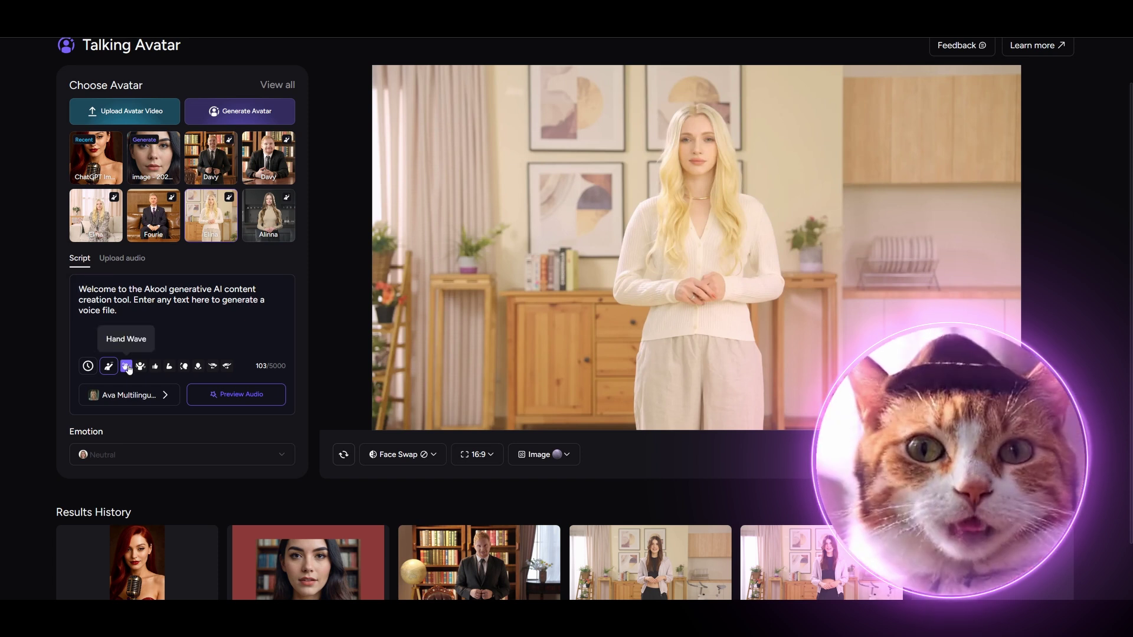
scroll(129, 369, down, 1)
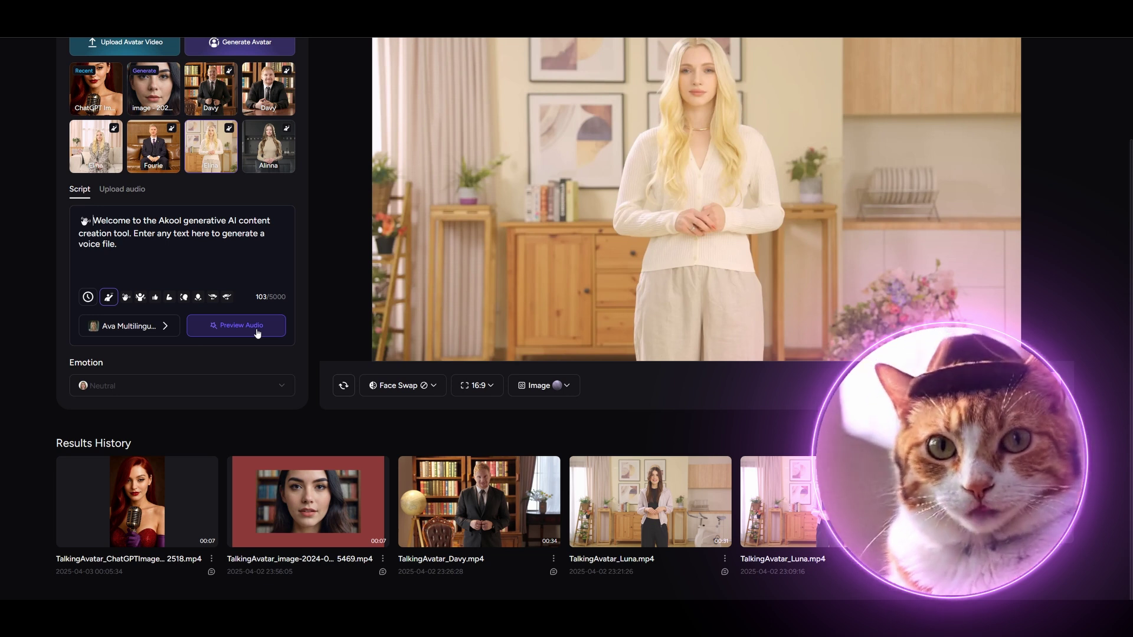
scroll(257, 333, up, 1)
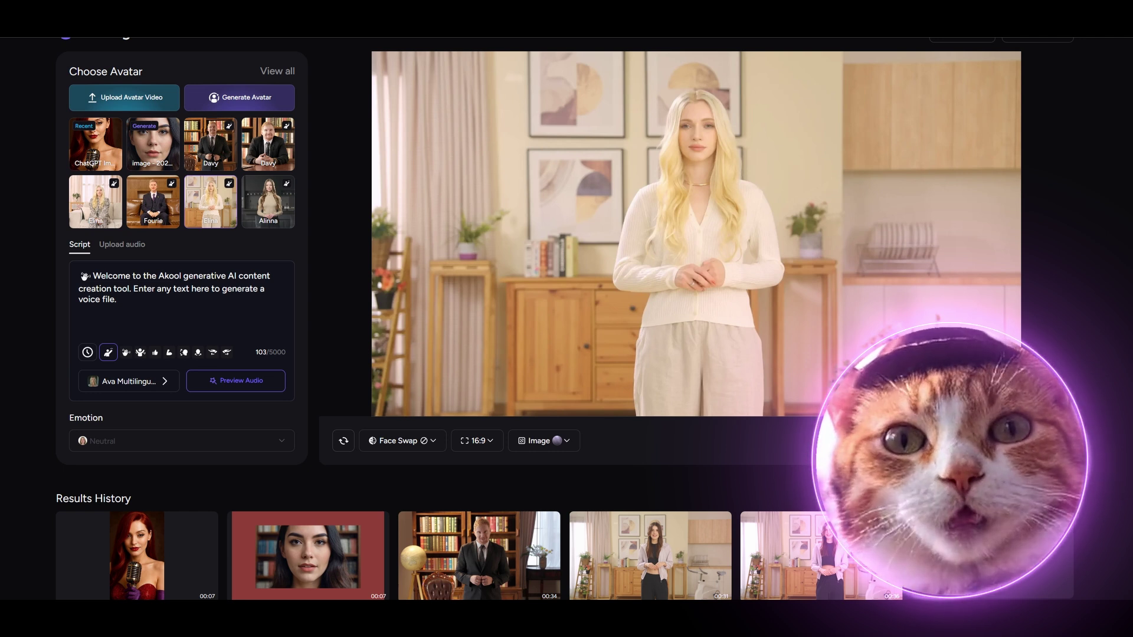
scroll(637, 483, up, 2)
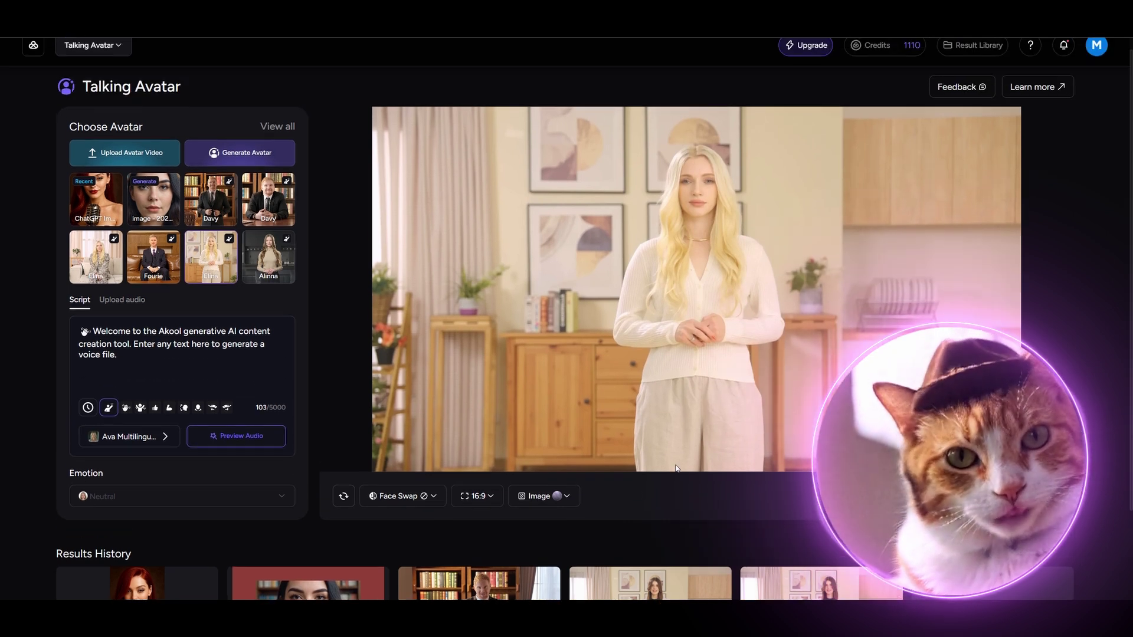
click(566, 495)
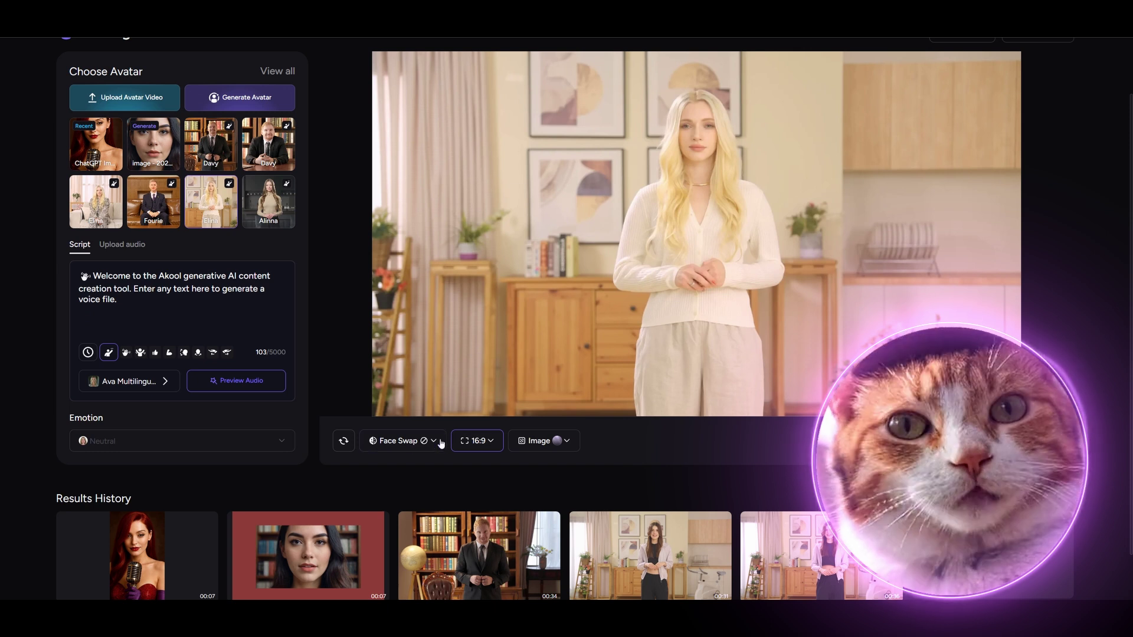
click(405, 440)
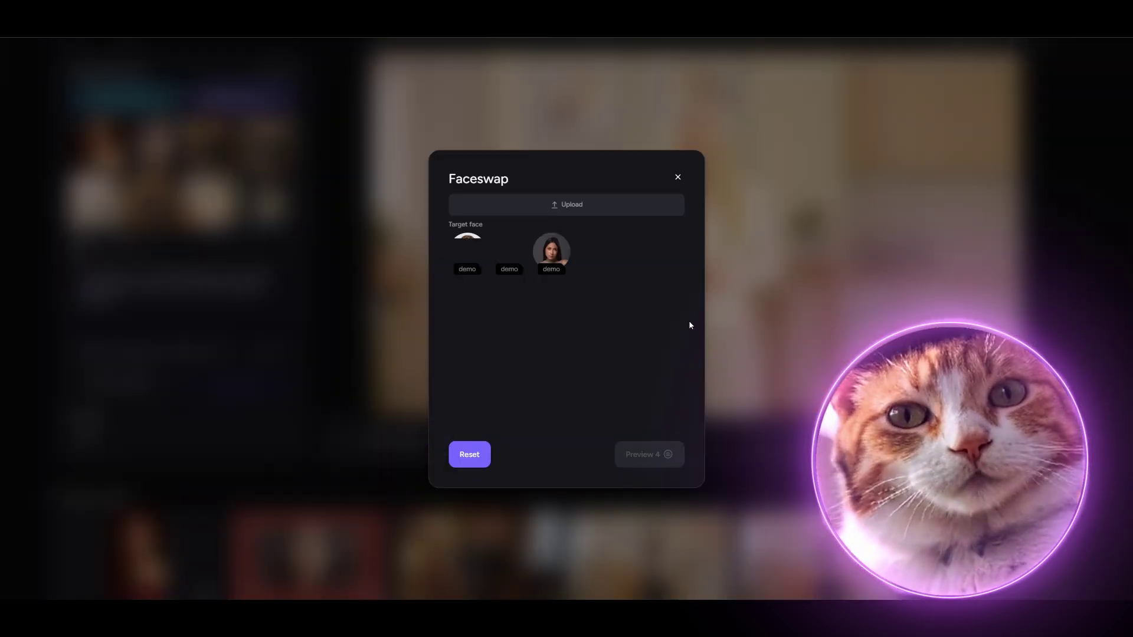
click(679, 177)
scroll(806, 368, up, 2)
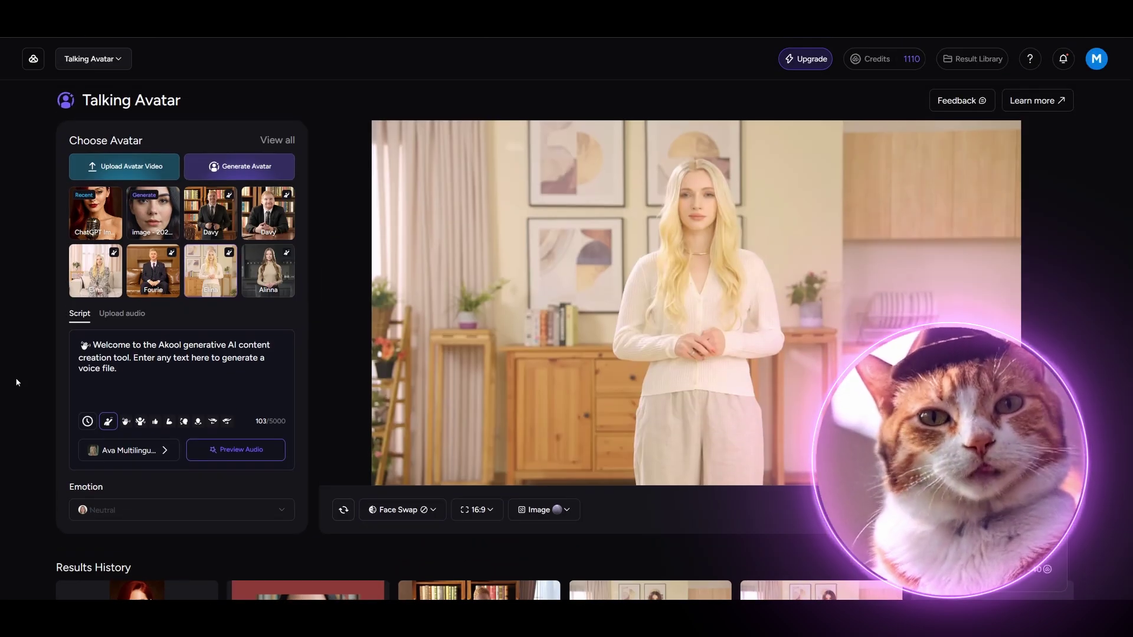
- Delete the script's second sentence, then review and close the generated TalkingAvatar_Elina.mp4 video
drag(141, 378, 133, 358)
key(BackSpace)
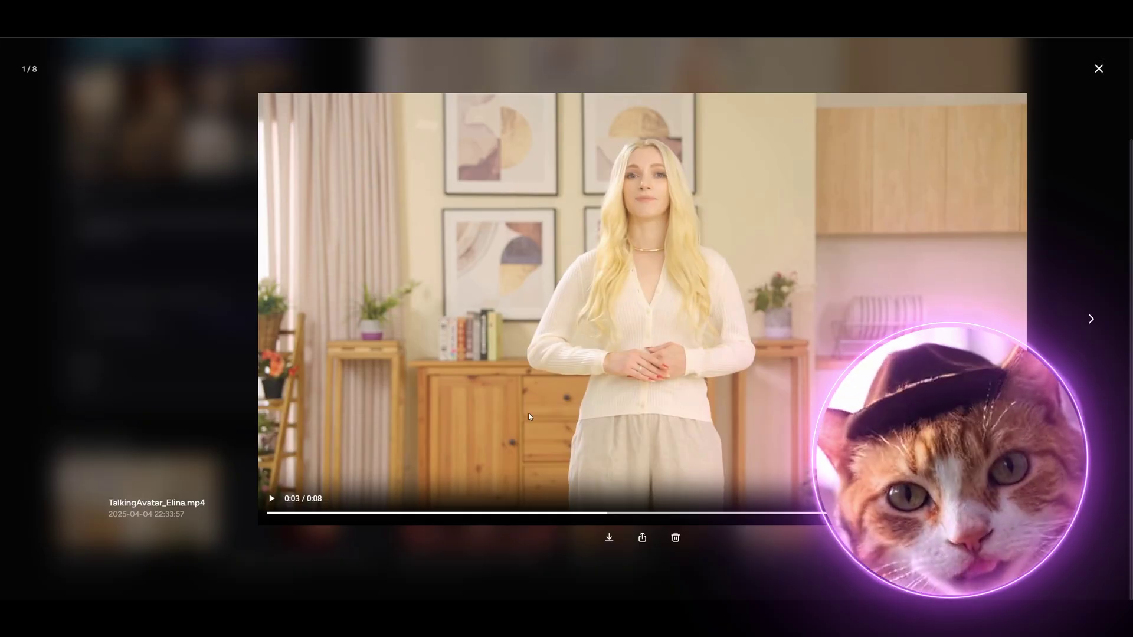
drag(332, 514, 262, 521)
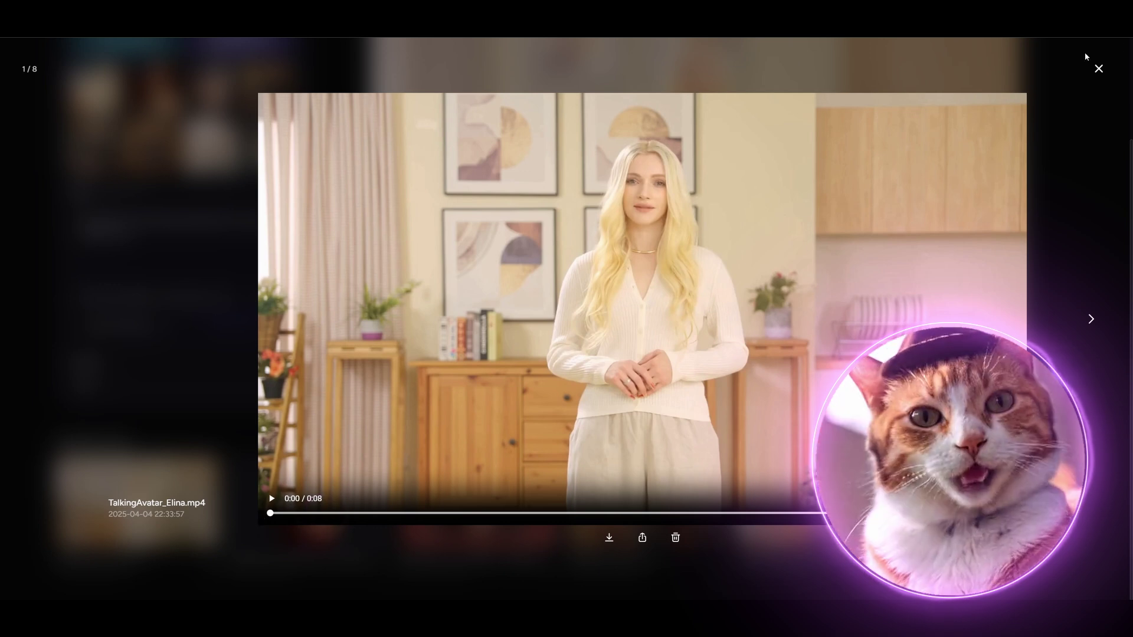
click(1098, 69)
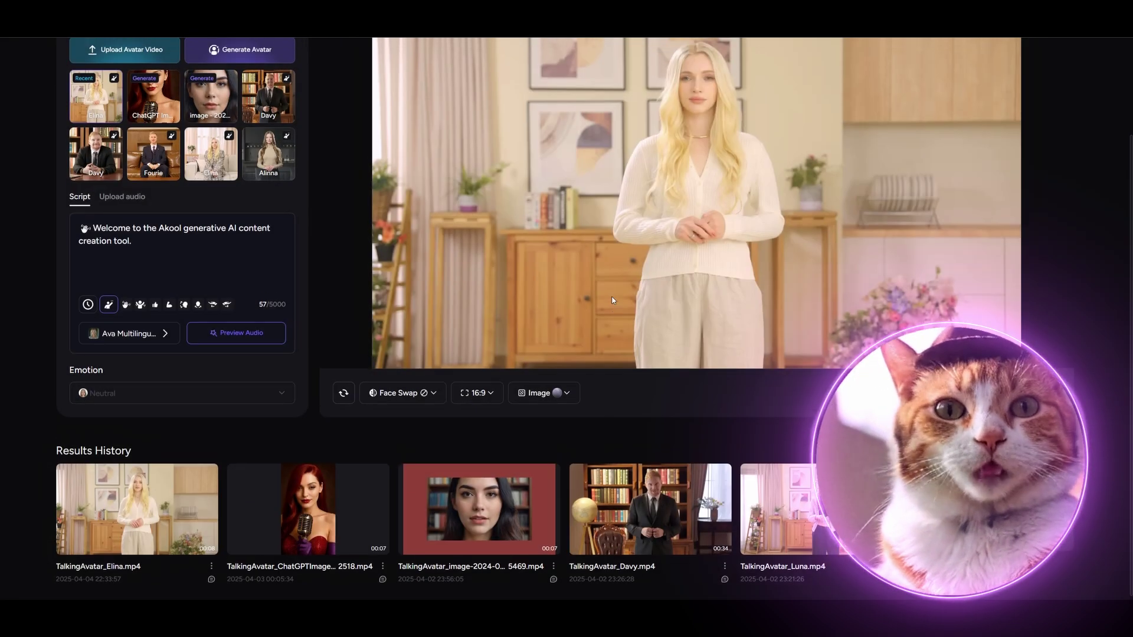
scroll(612, 300, up, 3)
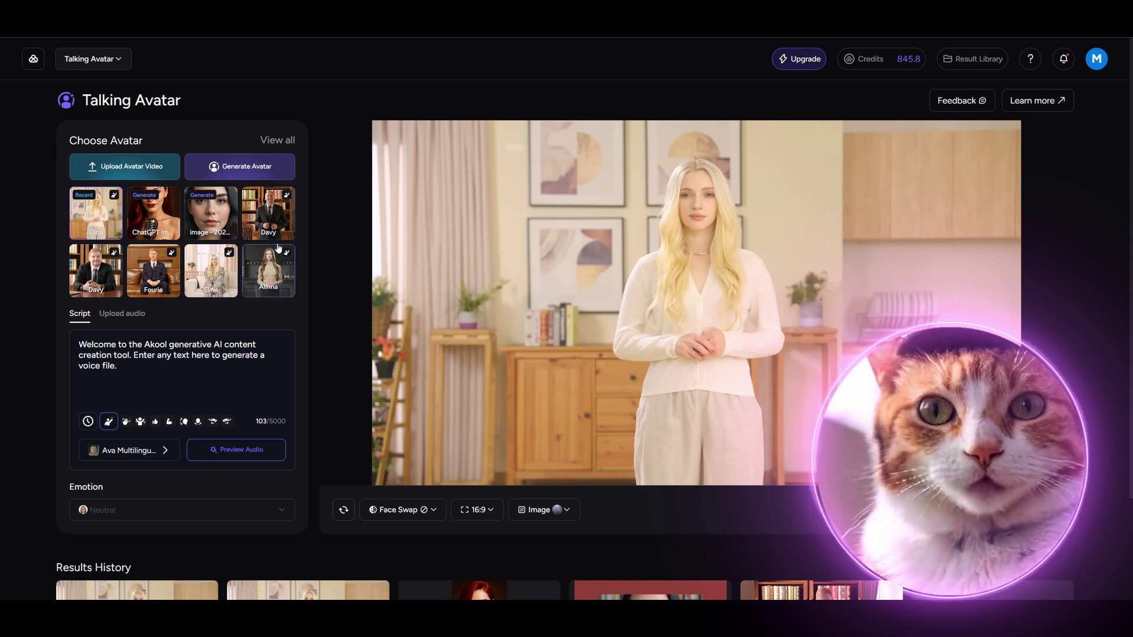
- Open the Generate Avatar options and try Generate with Description
click(240, 165)
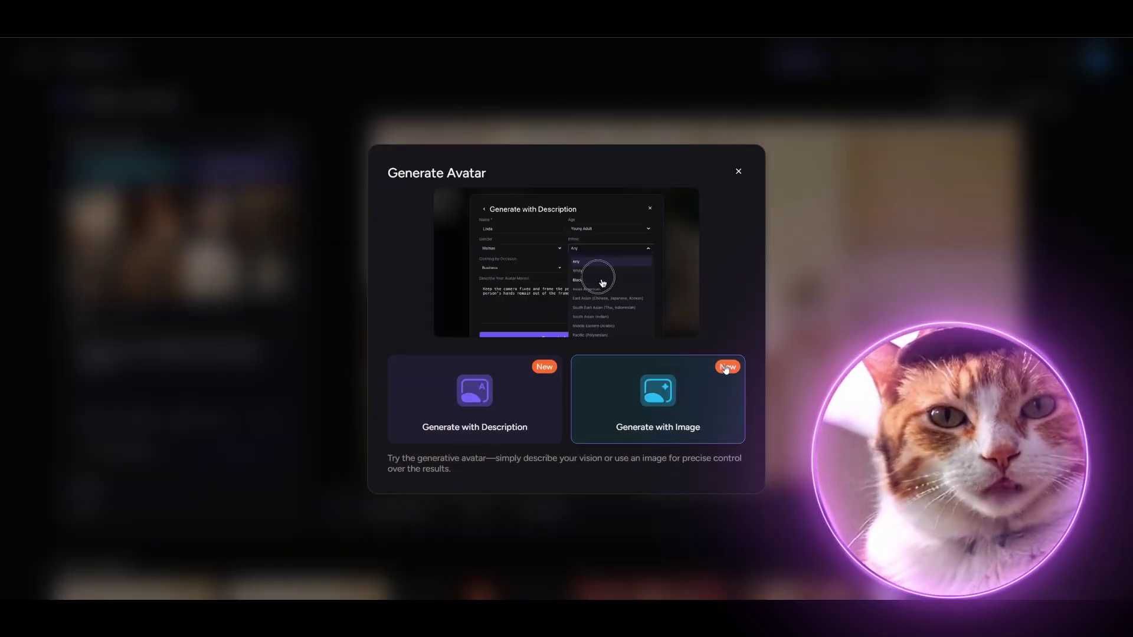
click(462, 401)
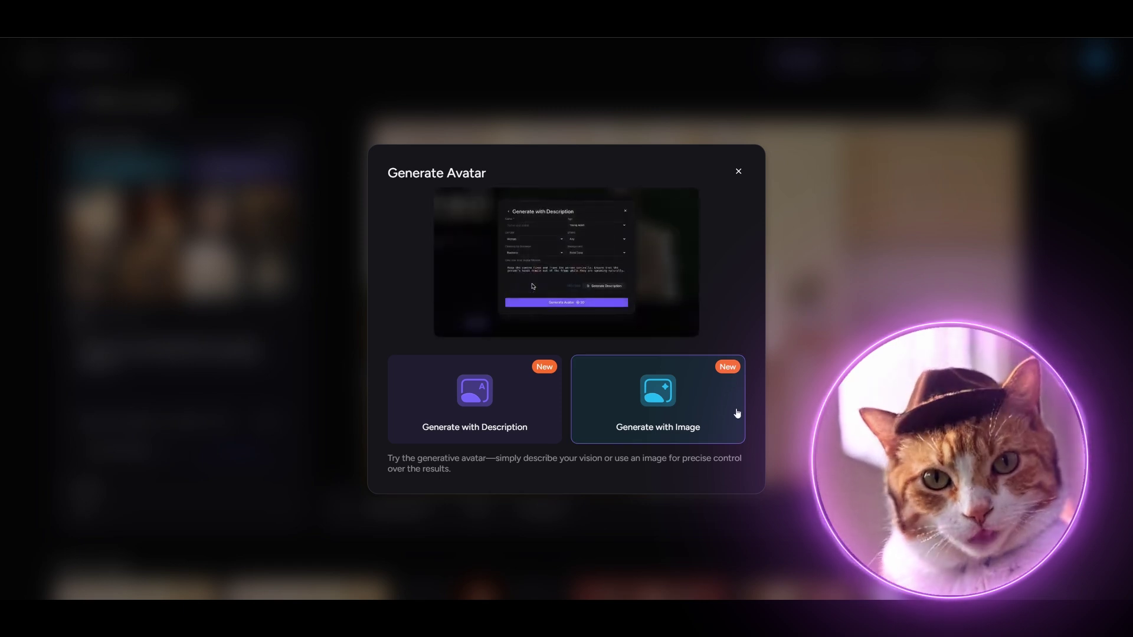
- Upload the red-haired singer photo via Generate with Image, crop to Portrait, and confirm
click(737, 414)
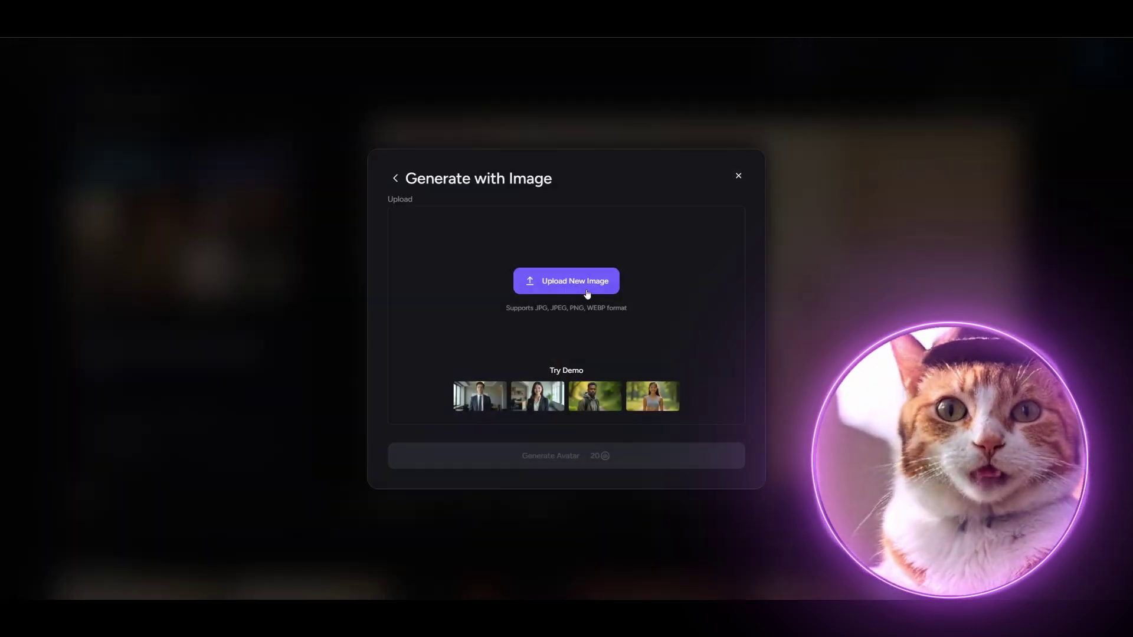
click(586, 290)
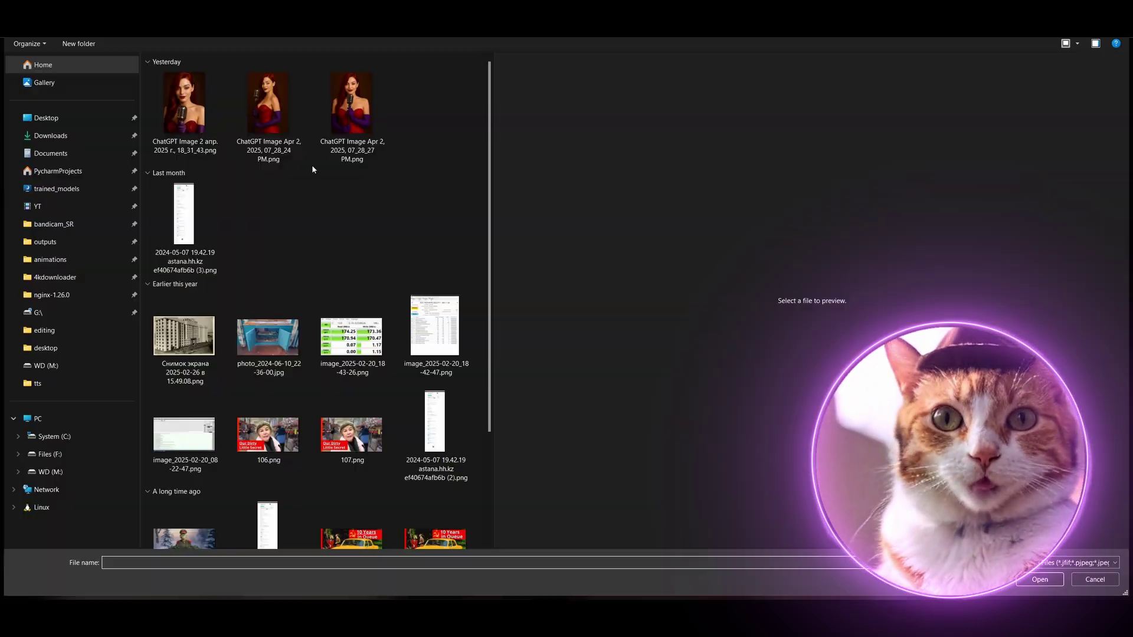
double_click(189, 125)
click(654, 432)
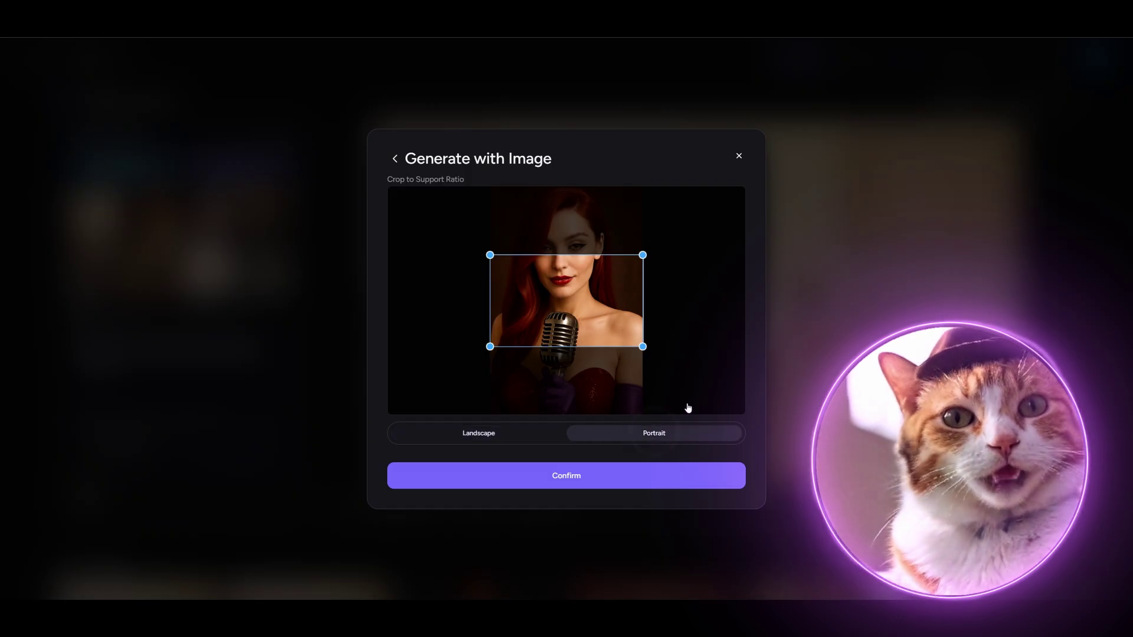
click(595, 470)
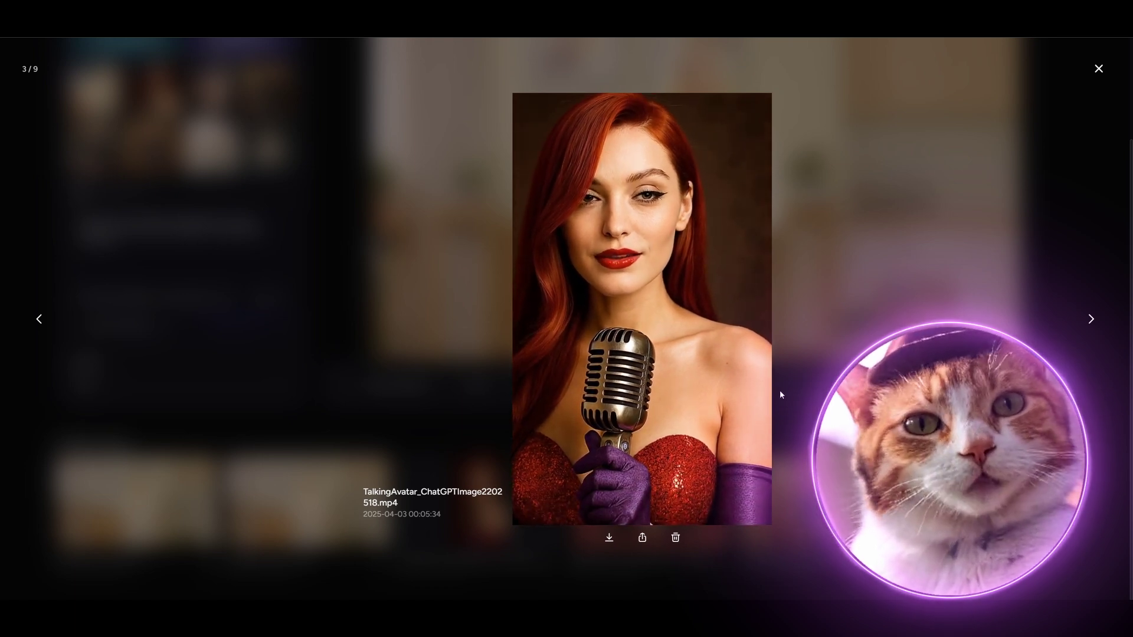
click(792, 406)
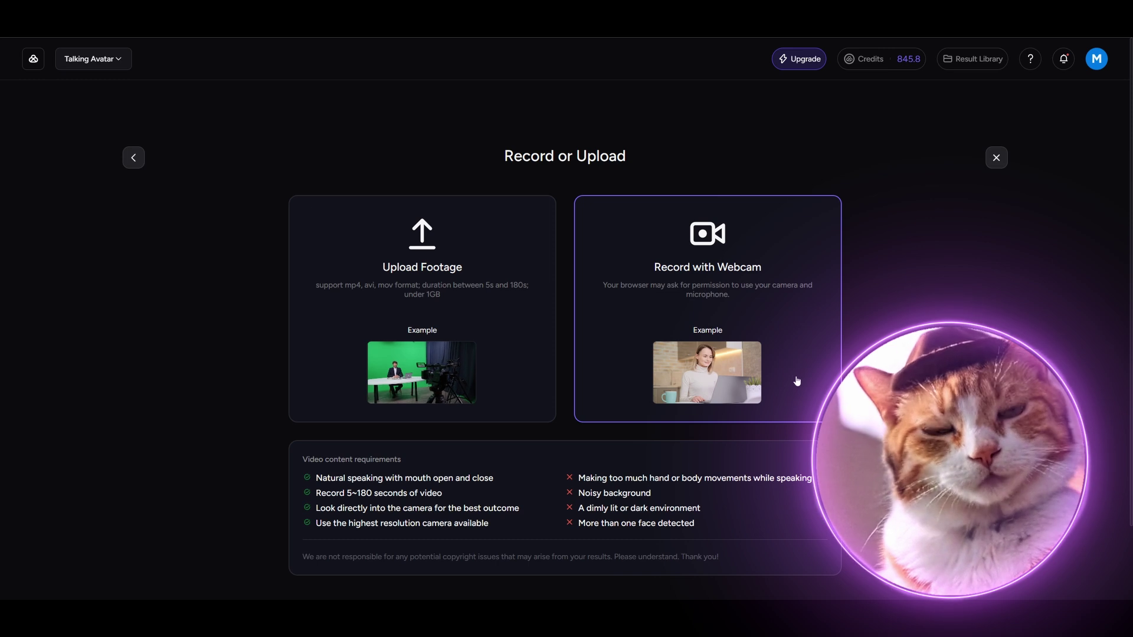
- Close the upload options, accept all cookies, and visit the Streaming Avatar page
click(995, 158)
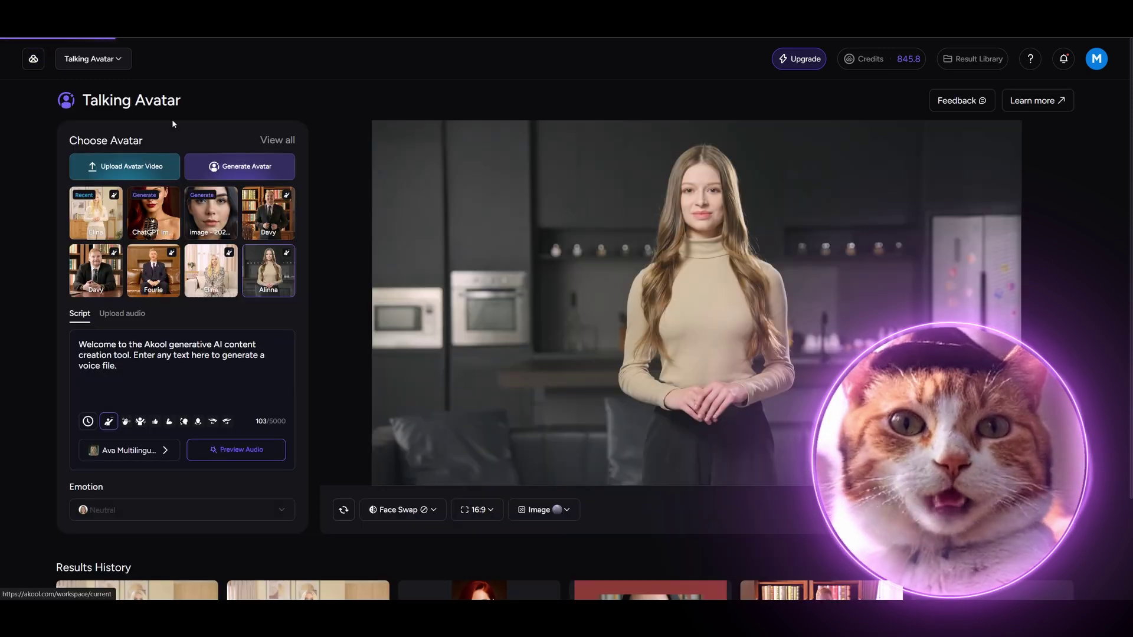
click(32, 59)
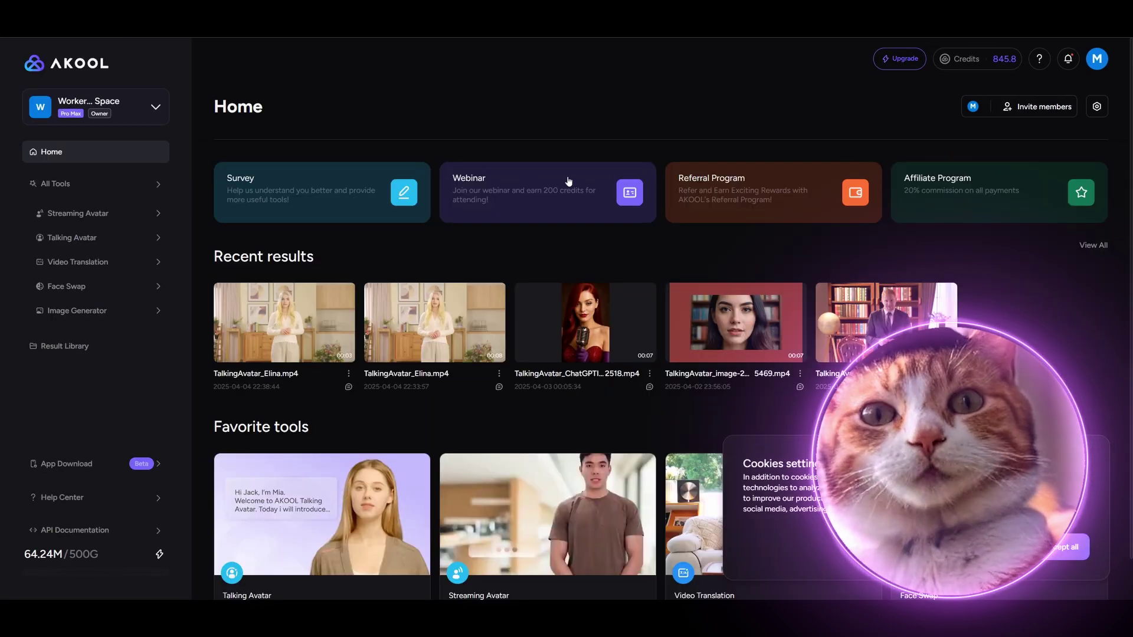
click(1066, 546)
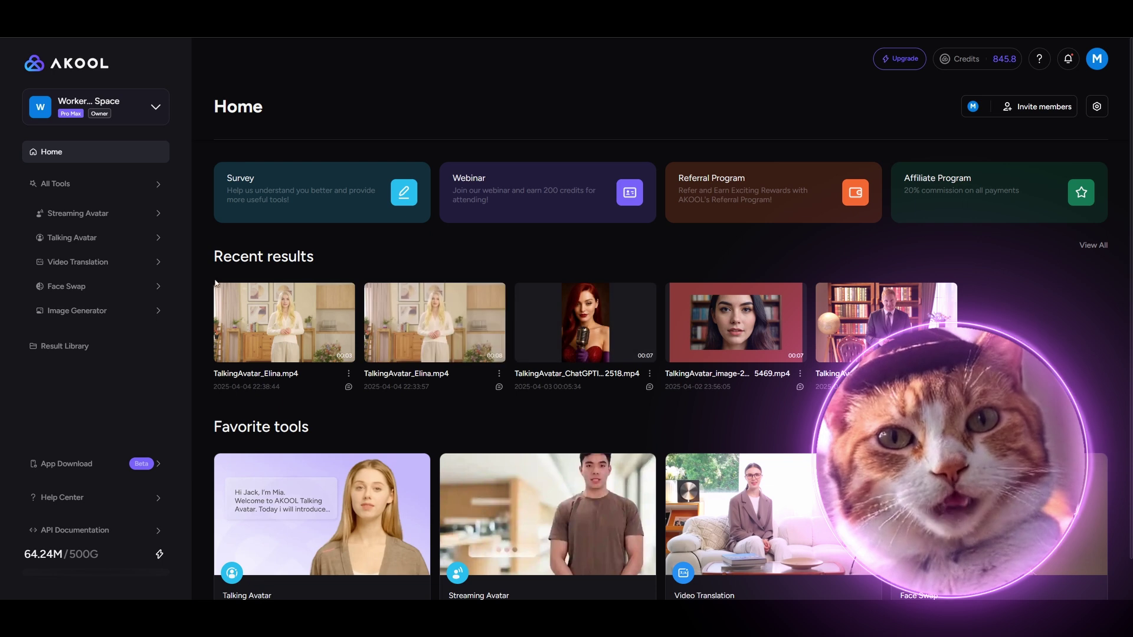
click(98, 221)
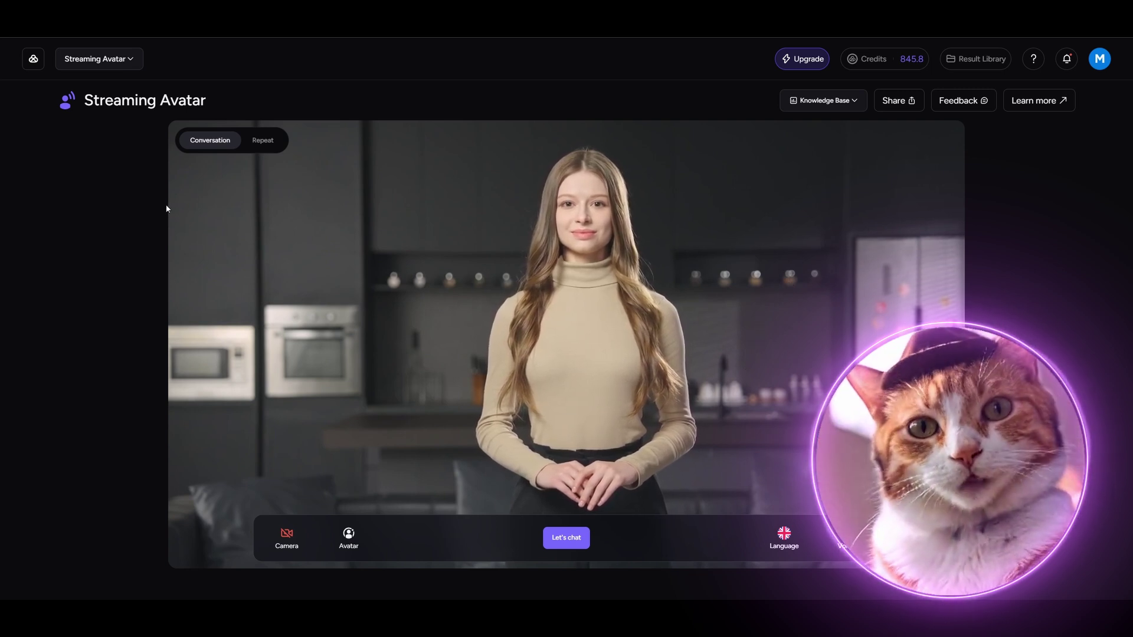
right_click(298, 237)
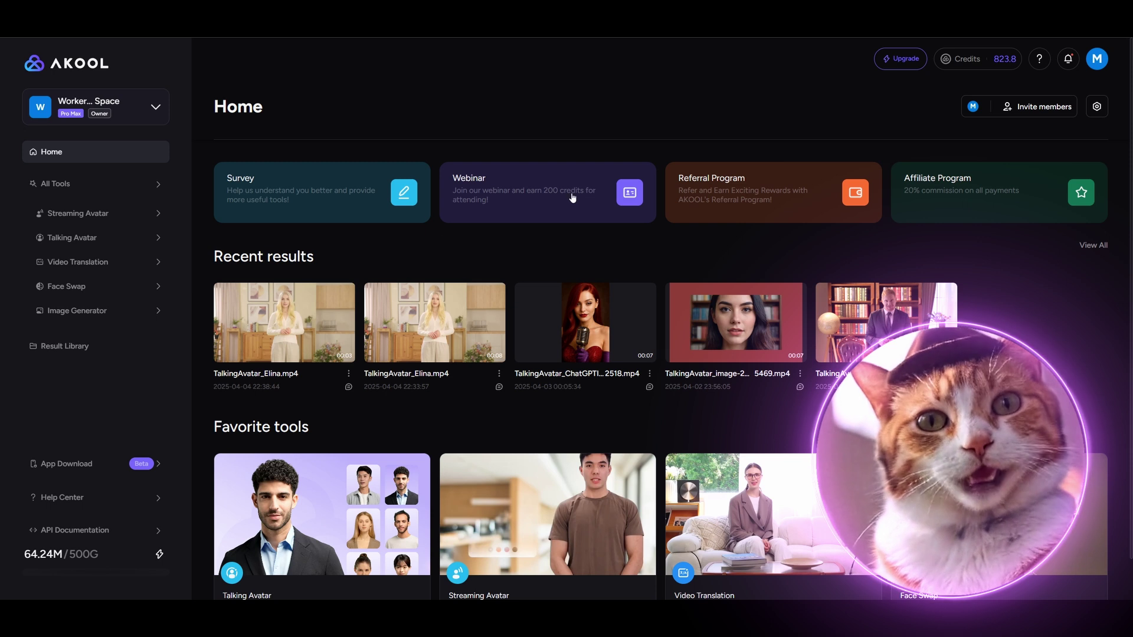
- Open the Video Translation tool holding the woman-at-microphone clip
click(78, 263)
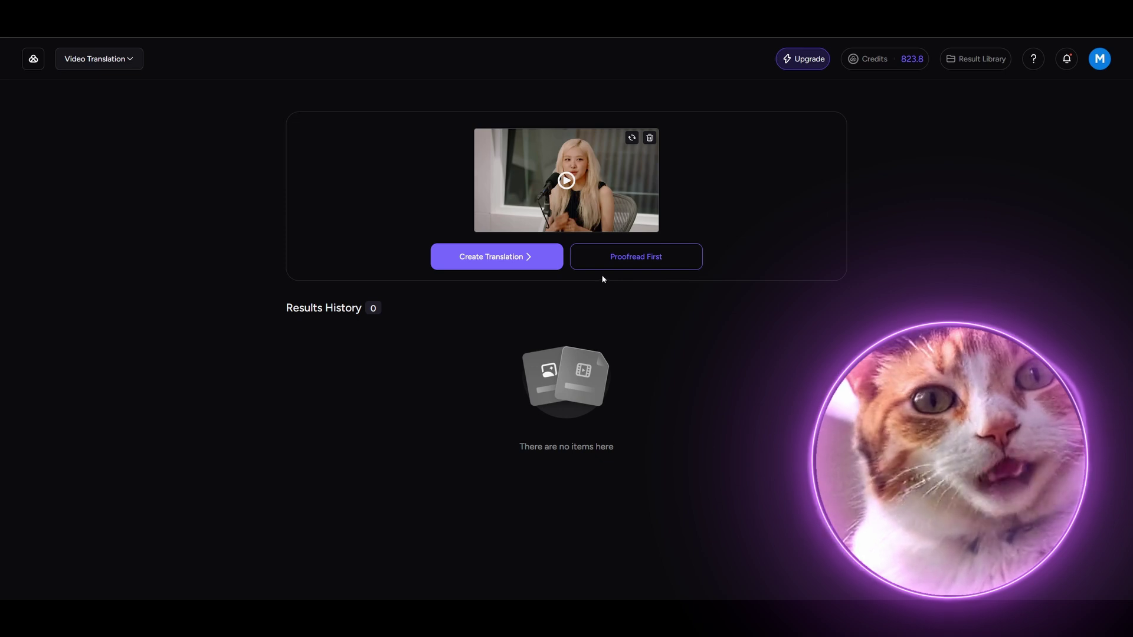
- Open Create Translation for the clip and expand the Target Language list
click(495, 257)
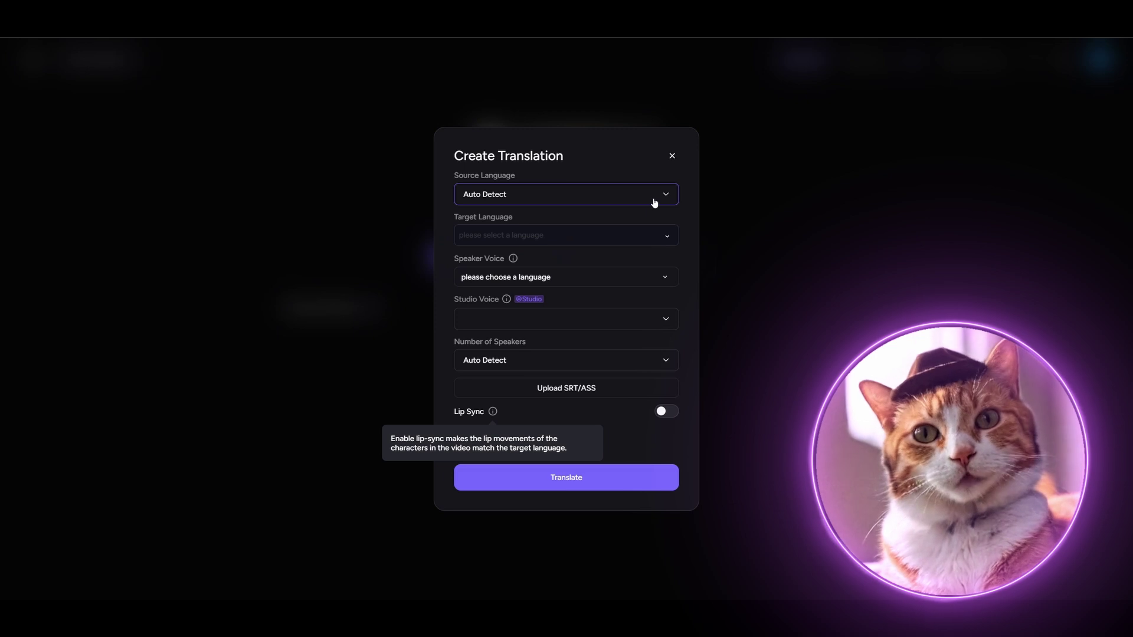
click(645, 236)
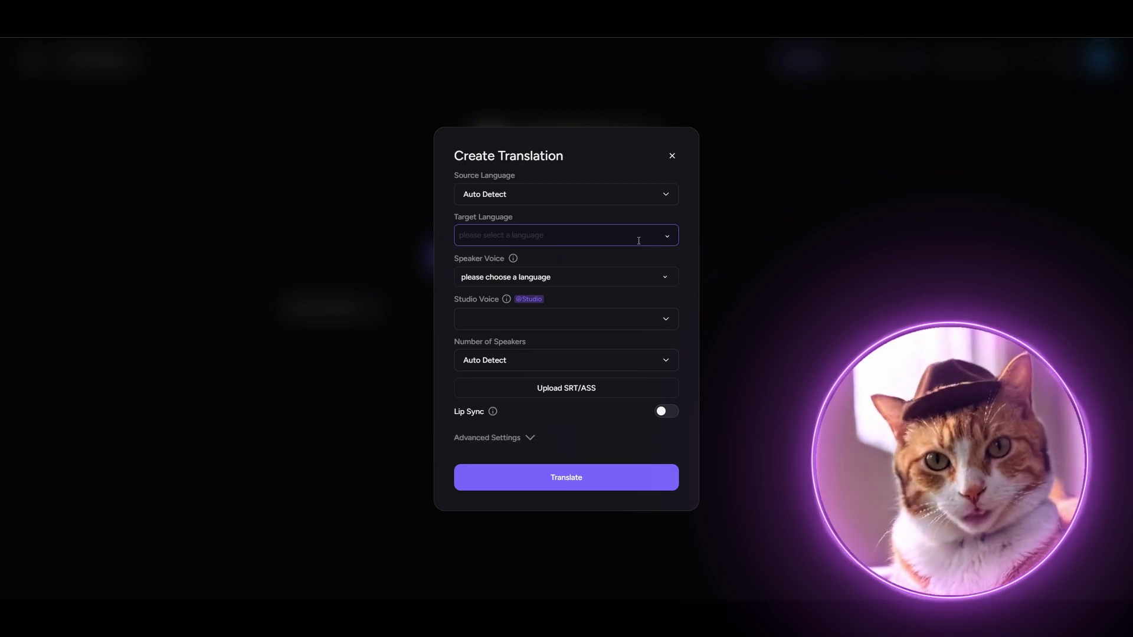
click(638, 238)
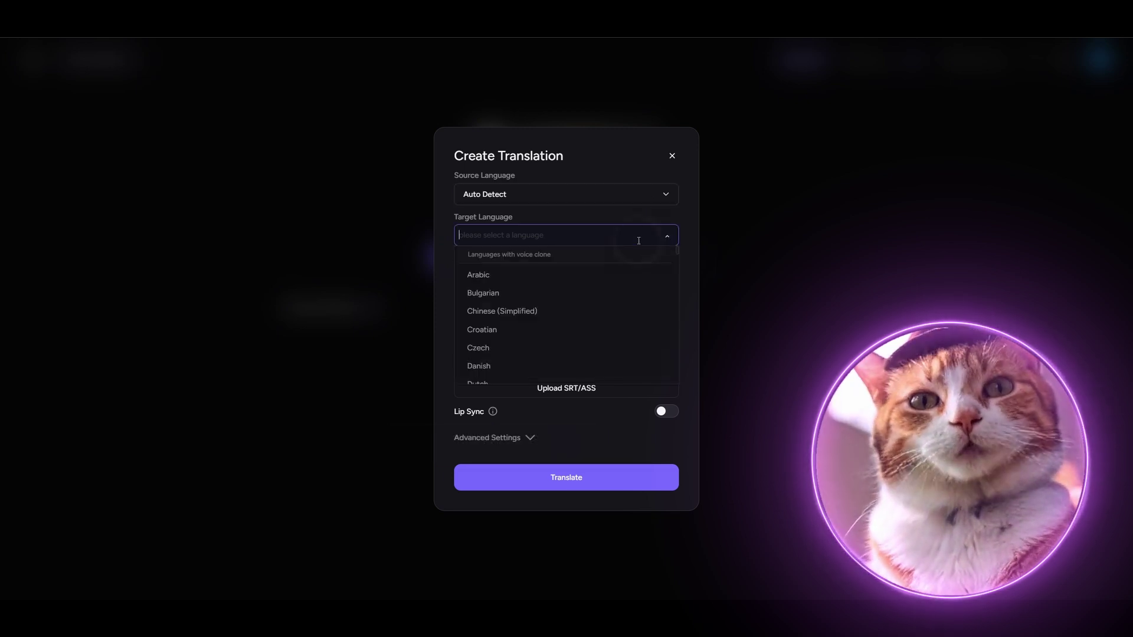
scroll(658, 295, down, 3)
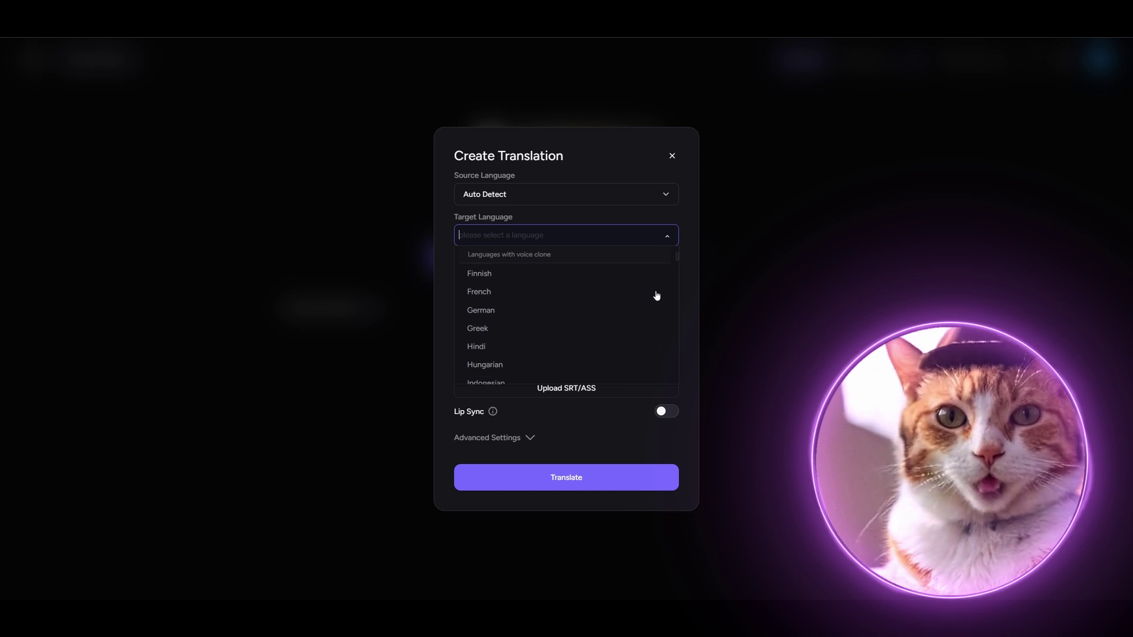
scroll(657, 294, down, 3)
scroll(657, 295, down, 3)
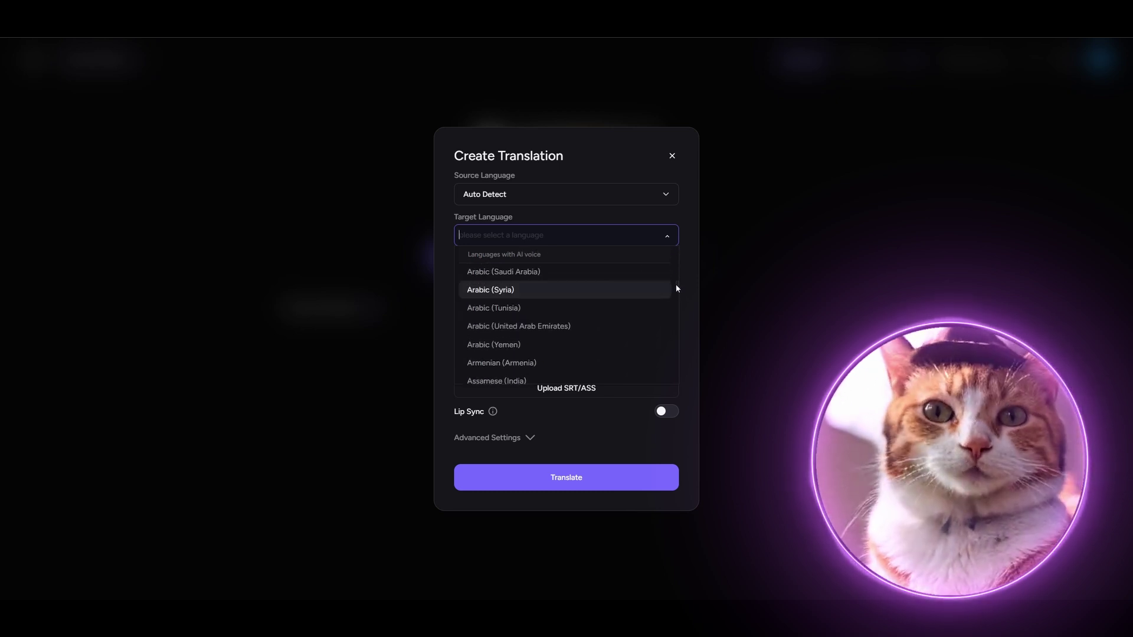
mouse_move(680, 284)
mouse_down()
mouse_move(678, 370)
mouse_move(680, 239)
mouse_up()
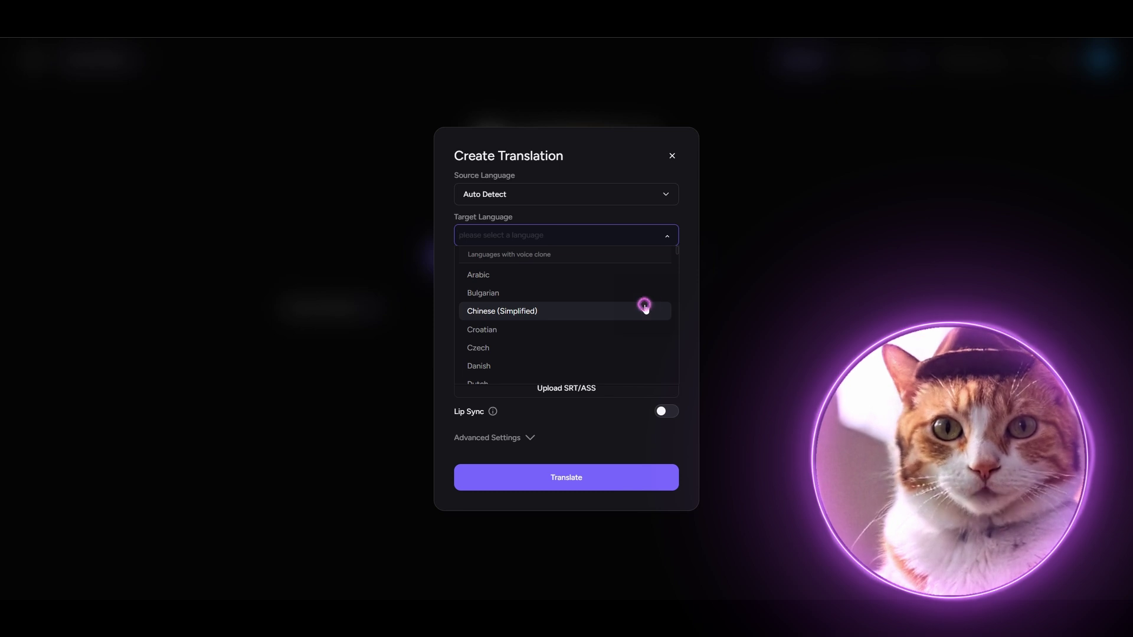
- Choose Chinese (Simplified) as target, keep Voice Clone, and dismiss the Studio Voice upgrade
click(644, 310)
click(689, 263)
click(667, 280)
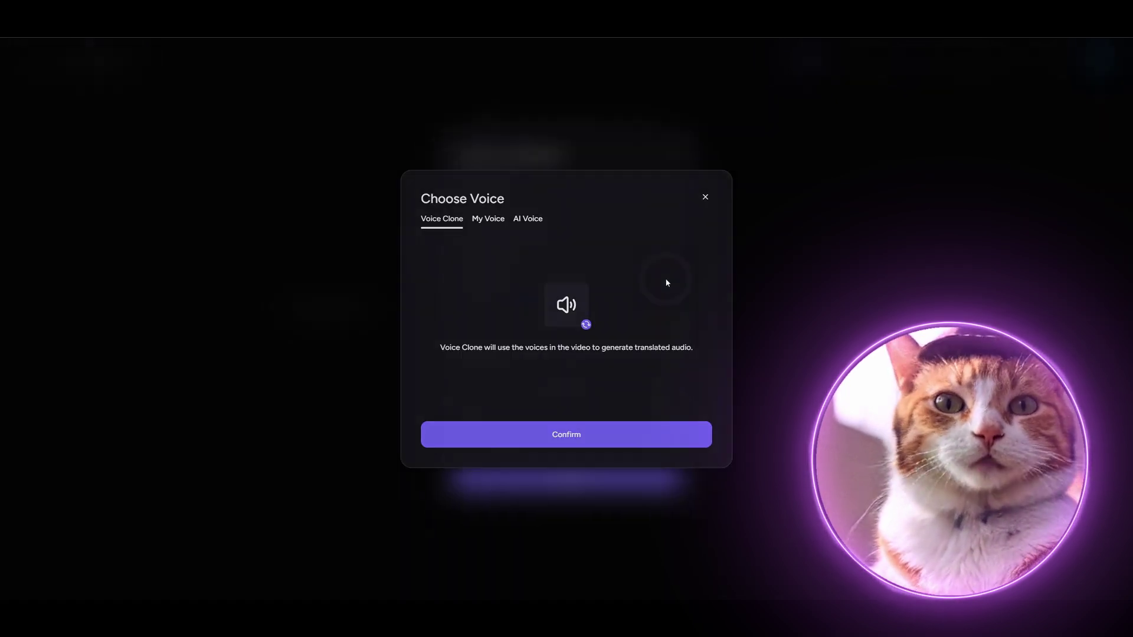
click(704, 198)
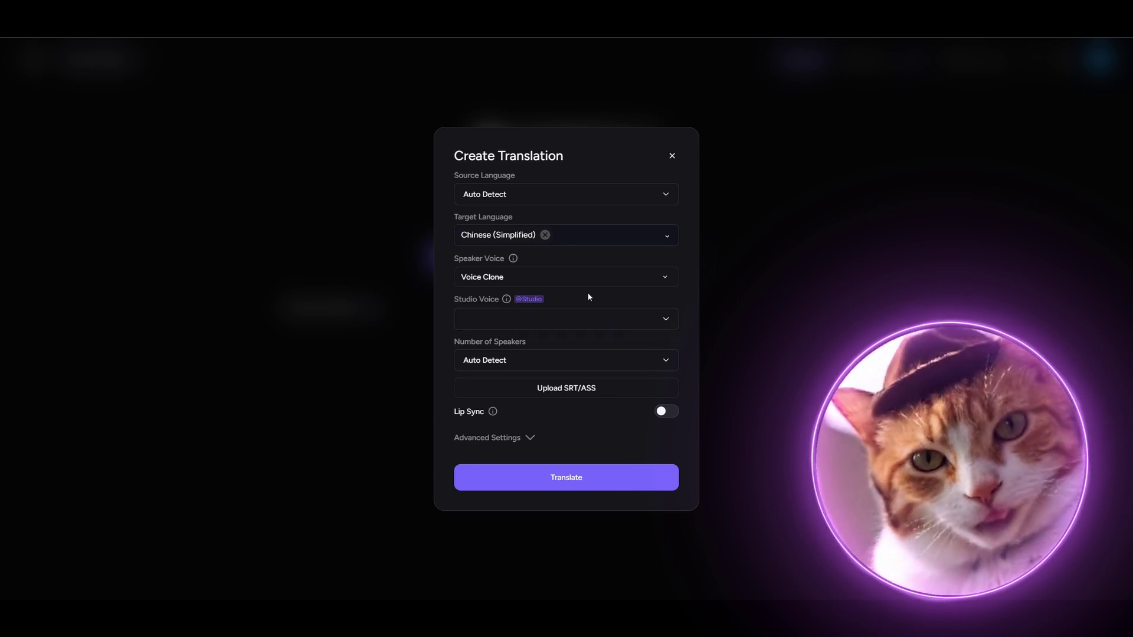
click(555, 323)
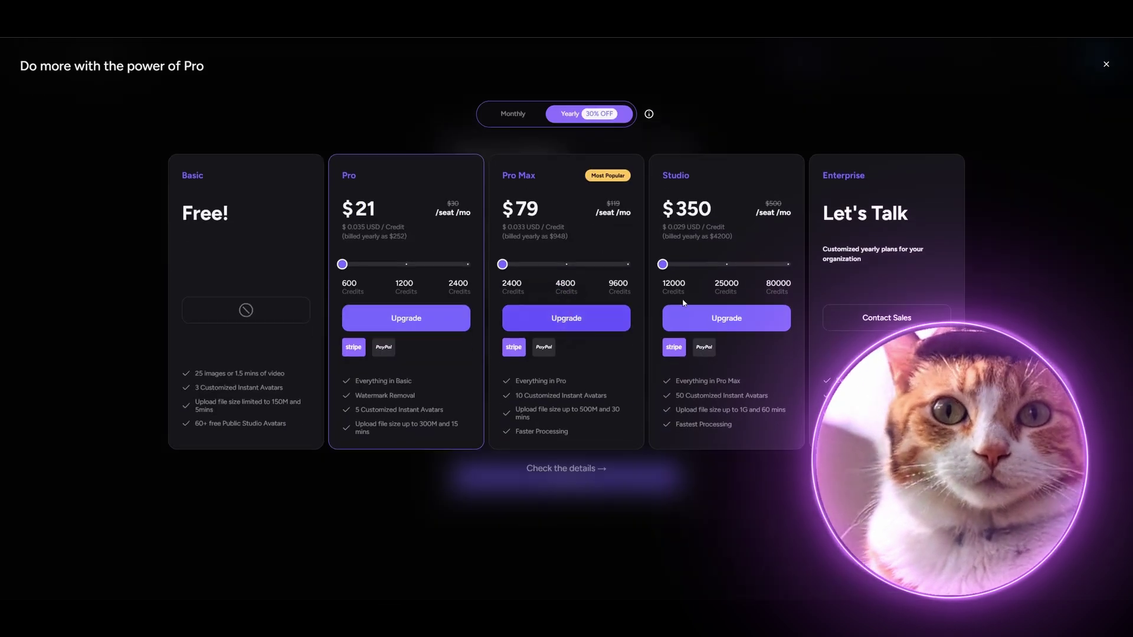
click(1106, 65)
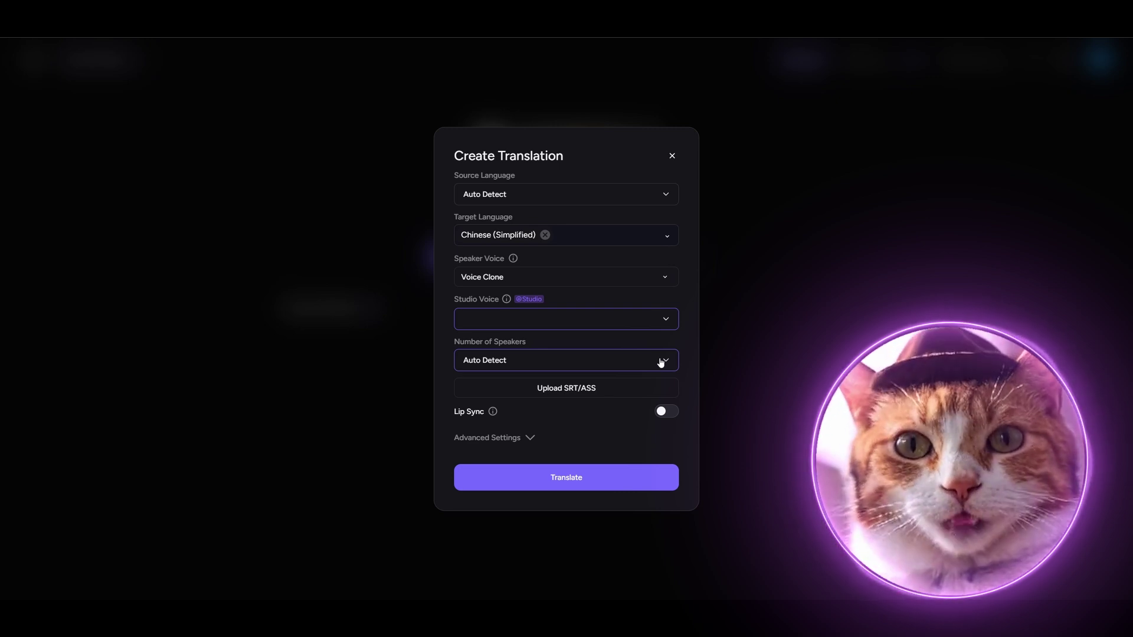
- Set one speaker, enable Lip Sync, glance at Advanced Settings, and submit the translation
click(661, 363)
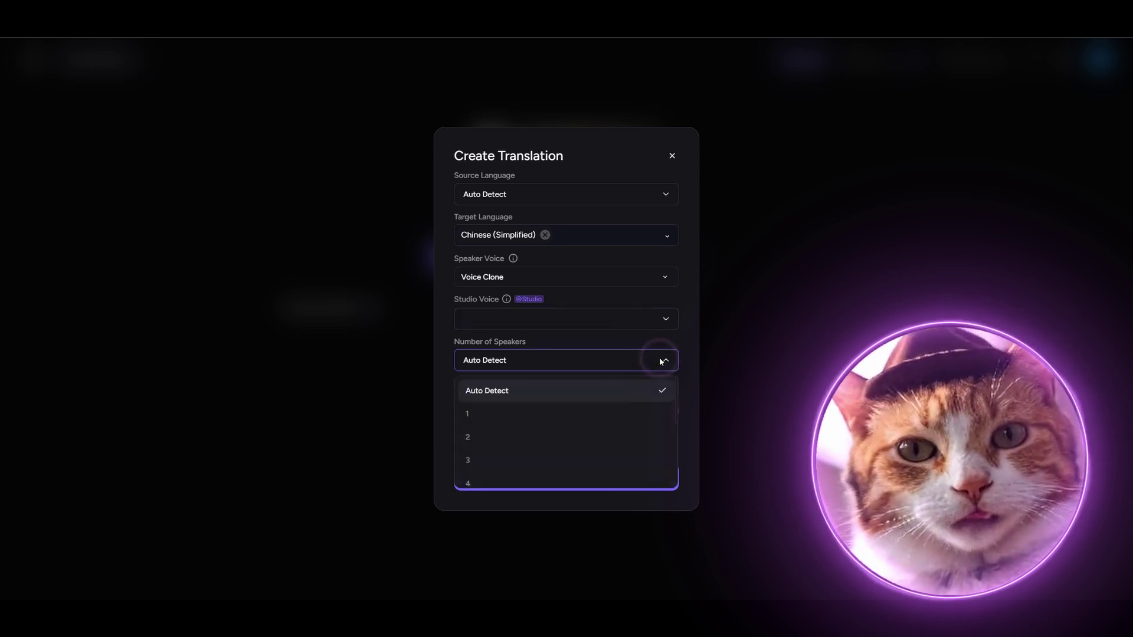
click(615, 413)
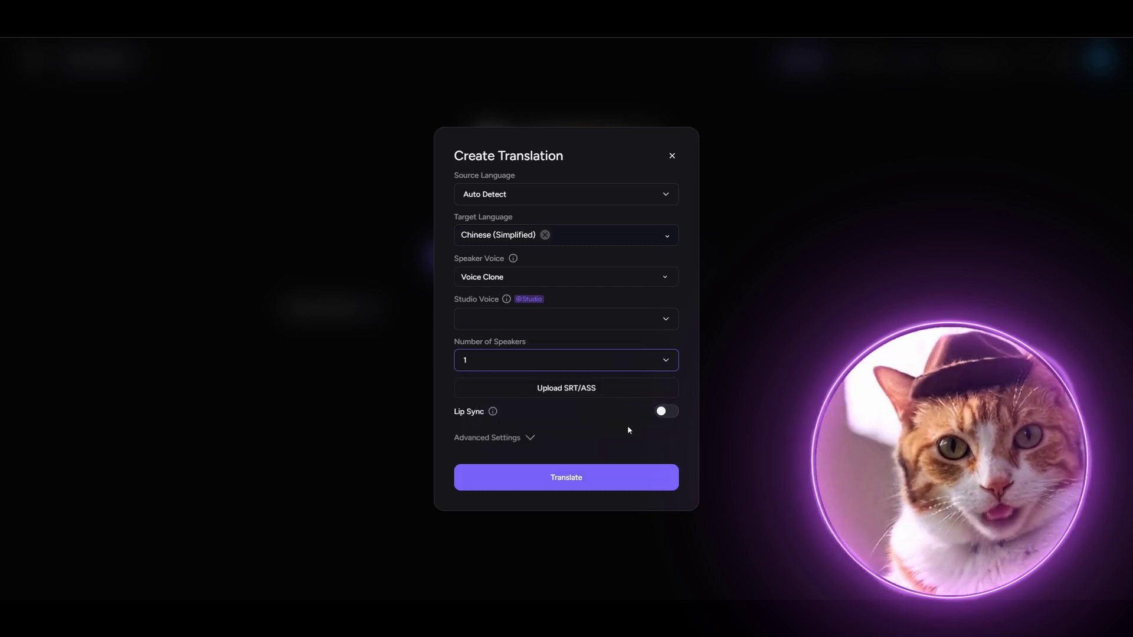
click(665, 411)
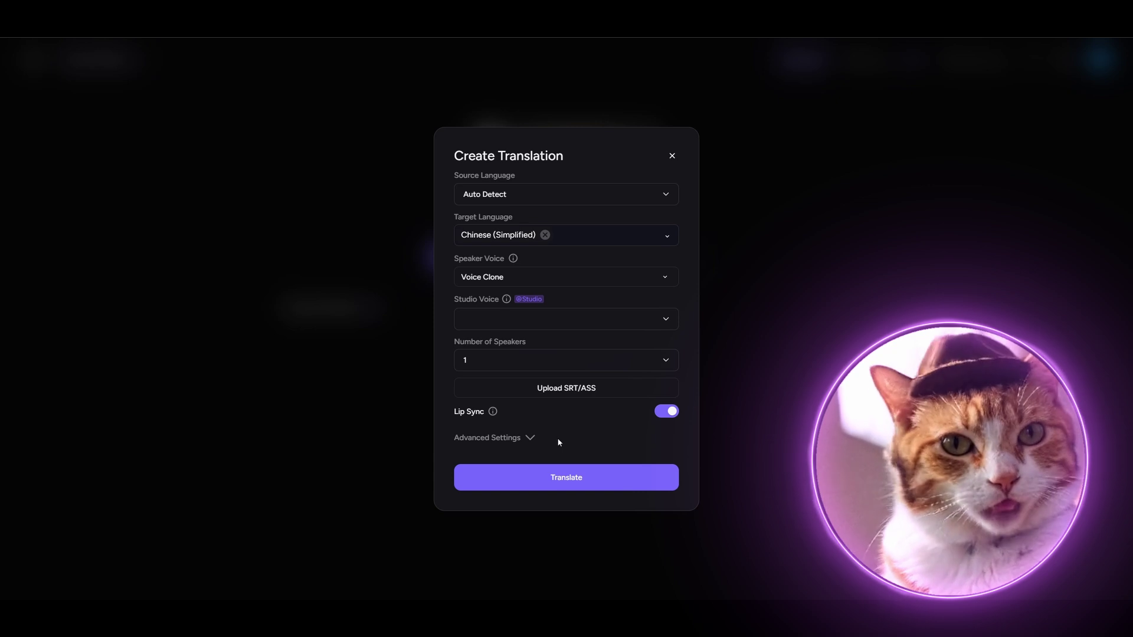
click(531, 440)
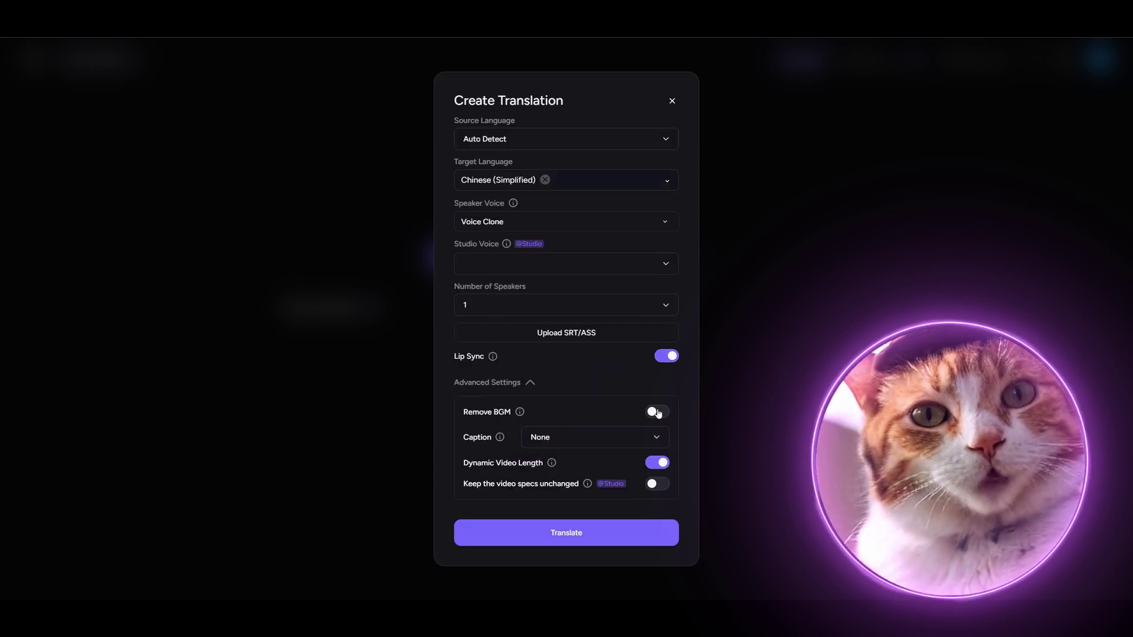
click(529, 382)
click(602, 477)
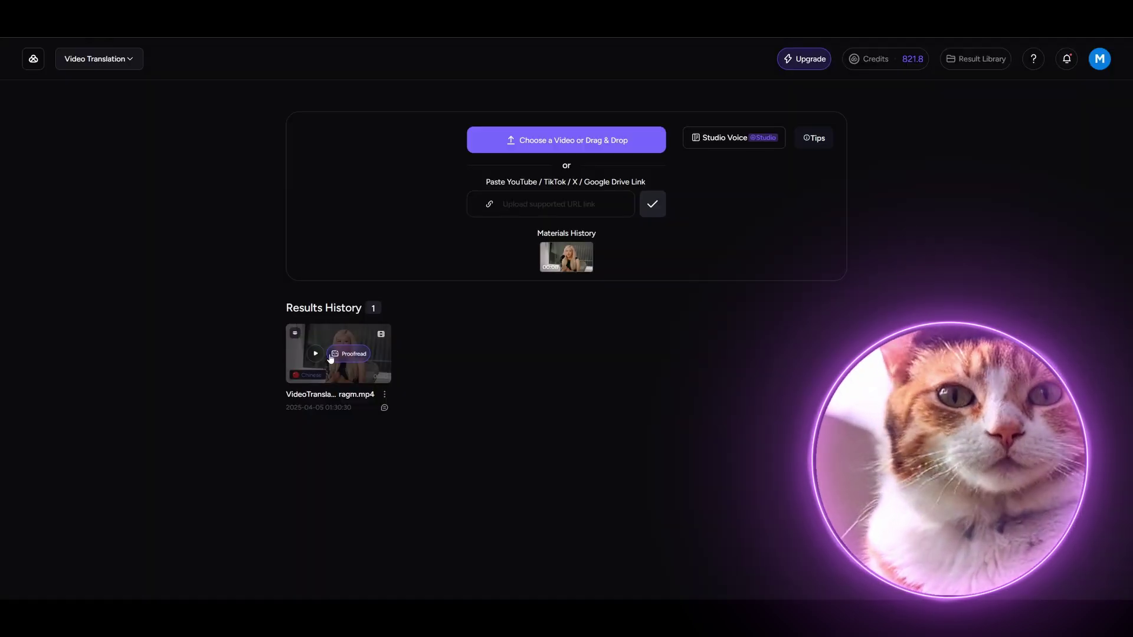
- Play the 10-second Chinese-translated video from Results History
click(337, 354)
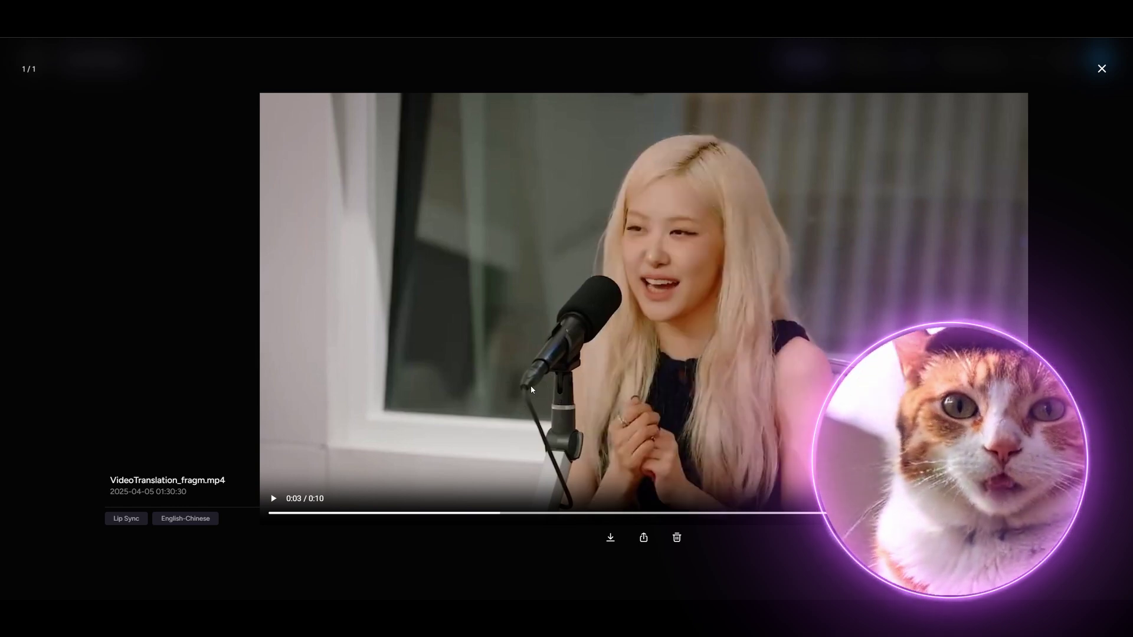
- Play the English-to-Chinese translated video before moving on to the tools gallery
click(587, 380)
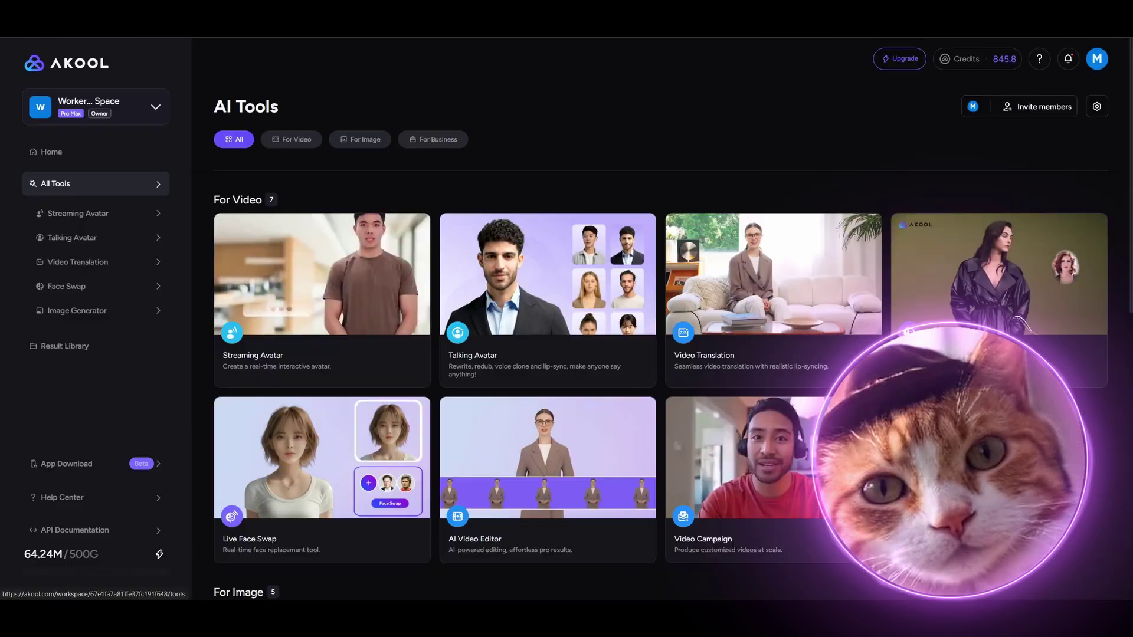
scroll(567, 354, down, 3)
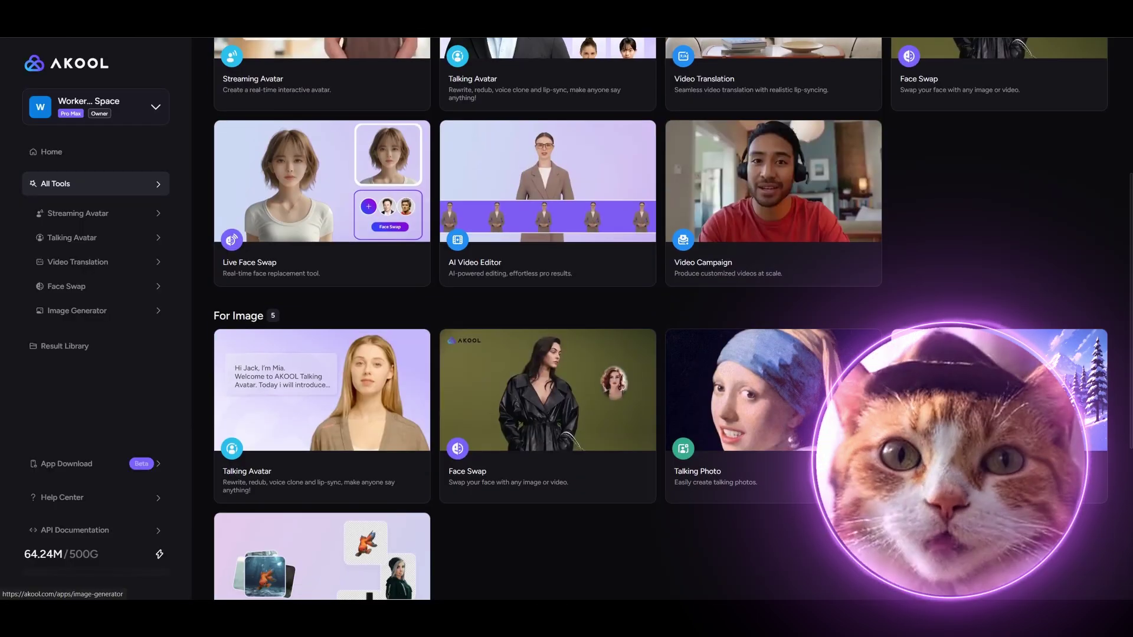
scroll(566, 355, up, 3)
scroll(567, 354, up, 3)
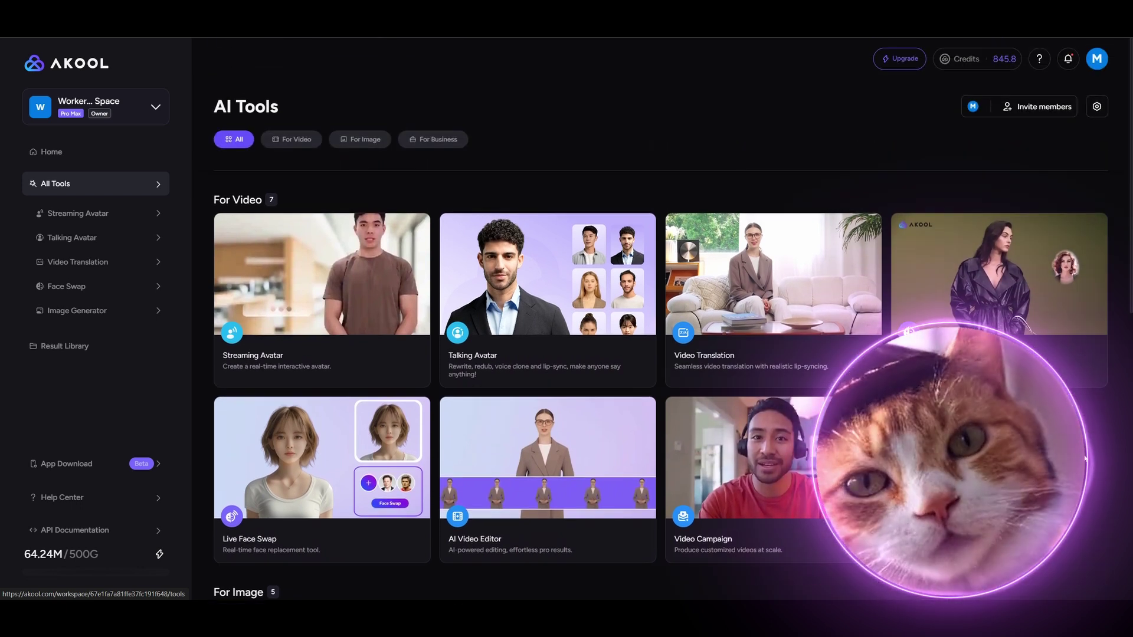
scroll(567, 354, down, 1)
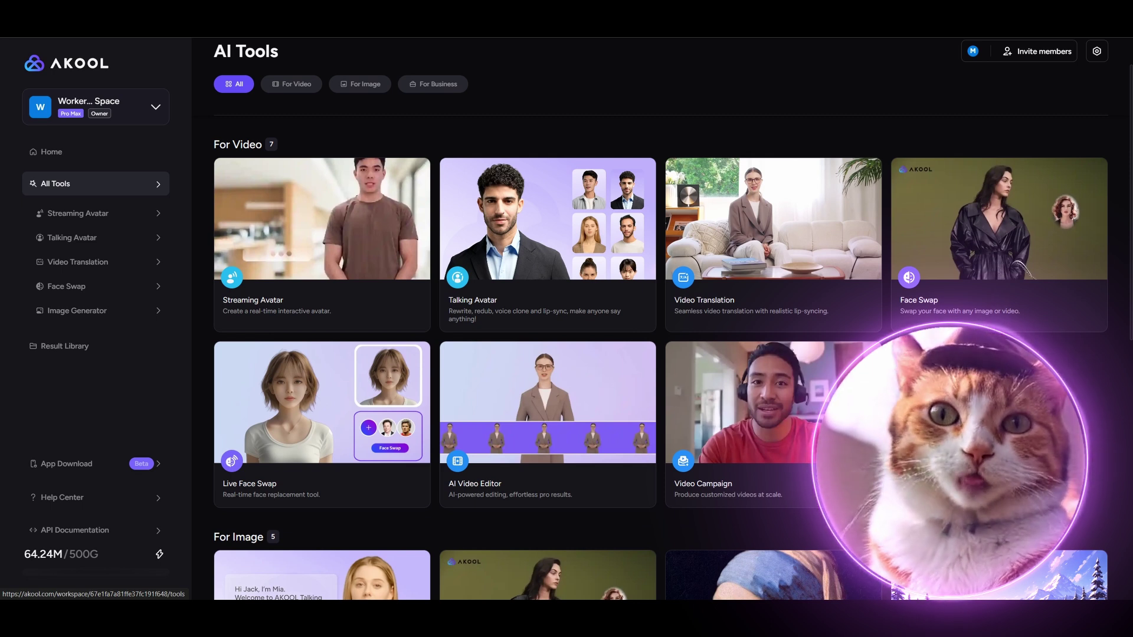
scroll(566, 354, down, 1)
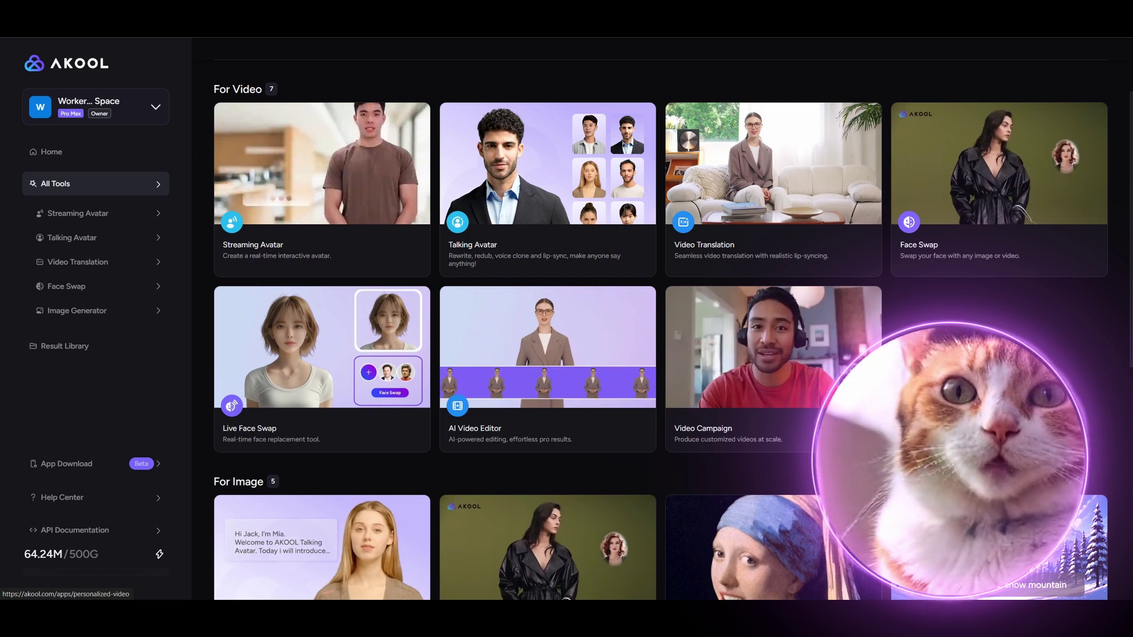
scroll(566, 354, down, 2)
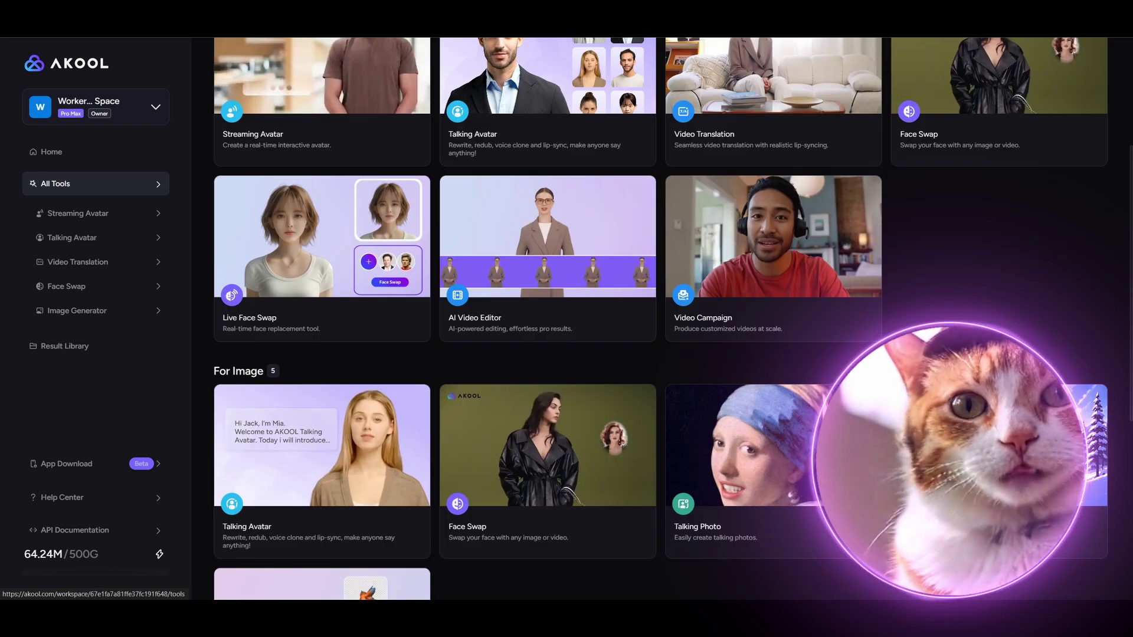
scroll(878, 327, down, 2)
scroll(879, 327, down, 1)
scroll(879, 327, up, 3)
scroll(879, 326, up, 3)
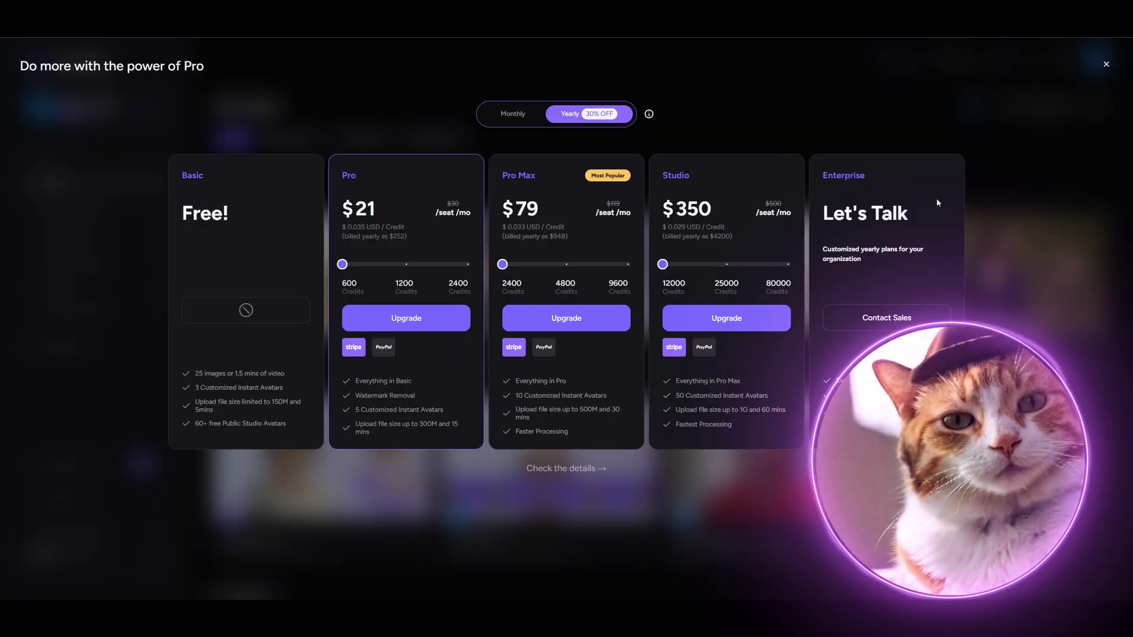
- Switch the pricing plans to monthly billing, then close the pricing dialog
click(512, 114)
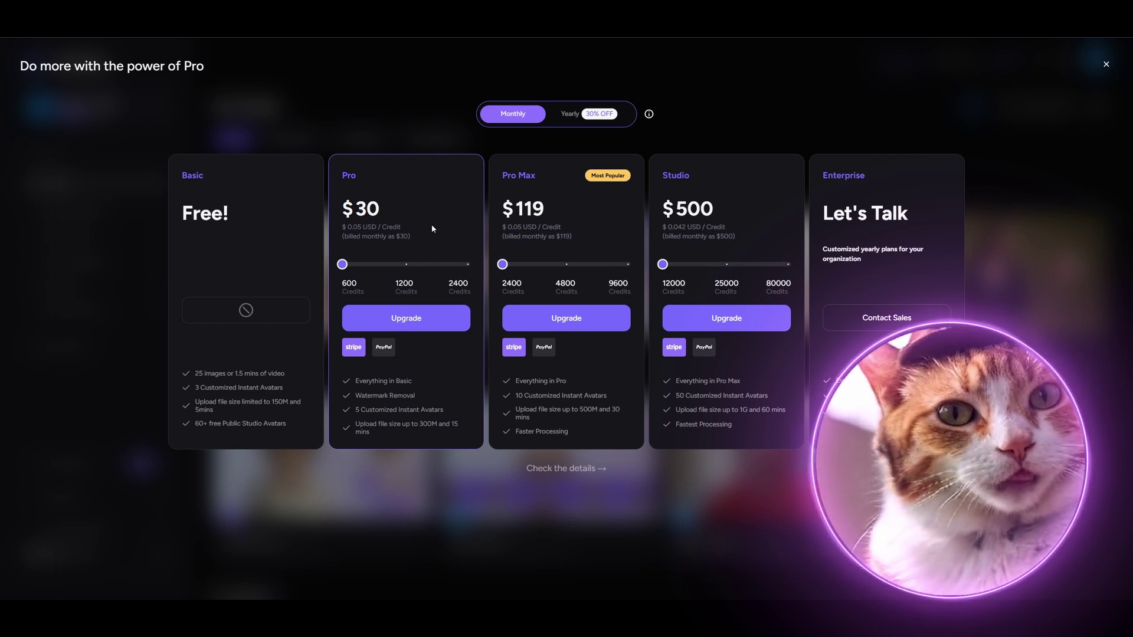
click(1107, 62)
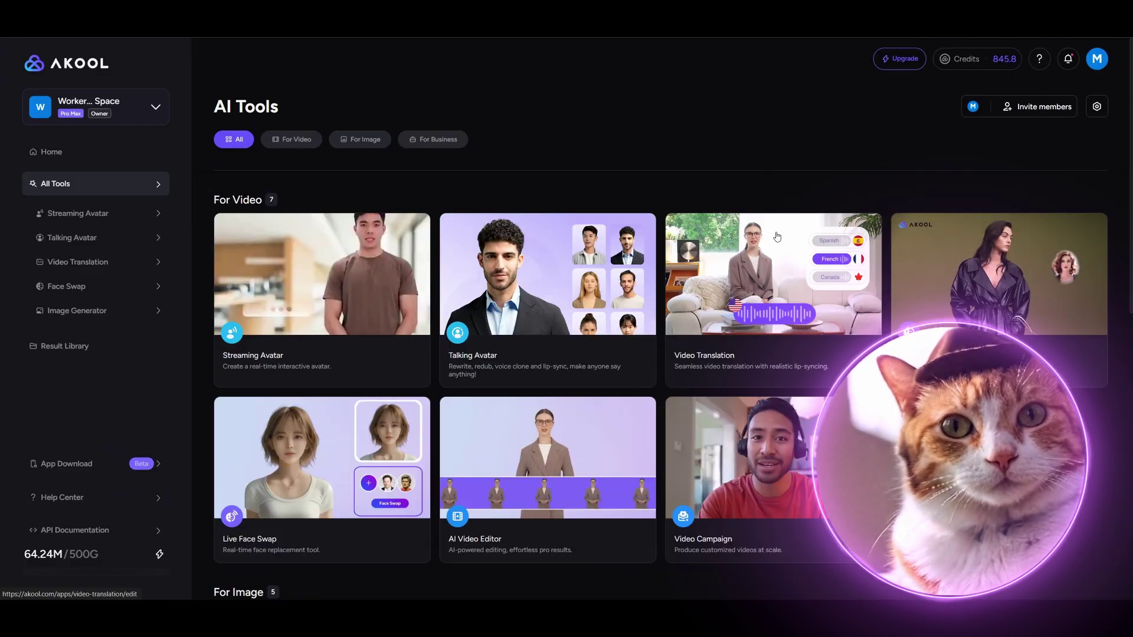